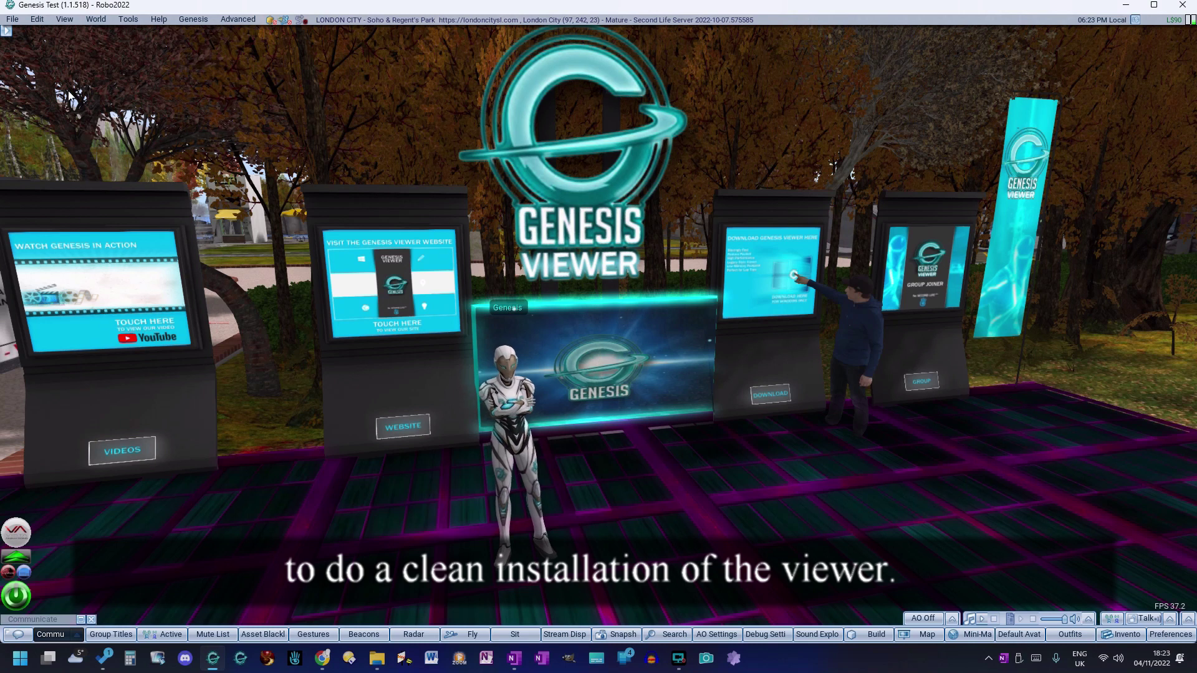
# Quit Genesis Viewer from the File menu and confirm the 'Are you sure you want to quit?' prompt.
pyautogui.click(14, 20)
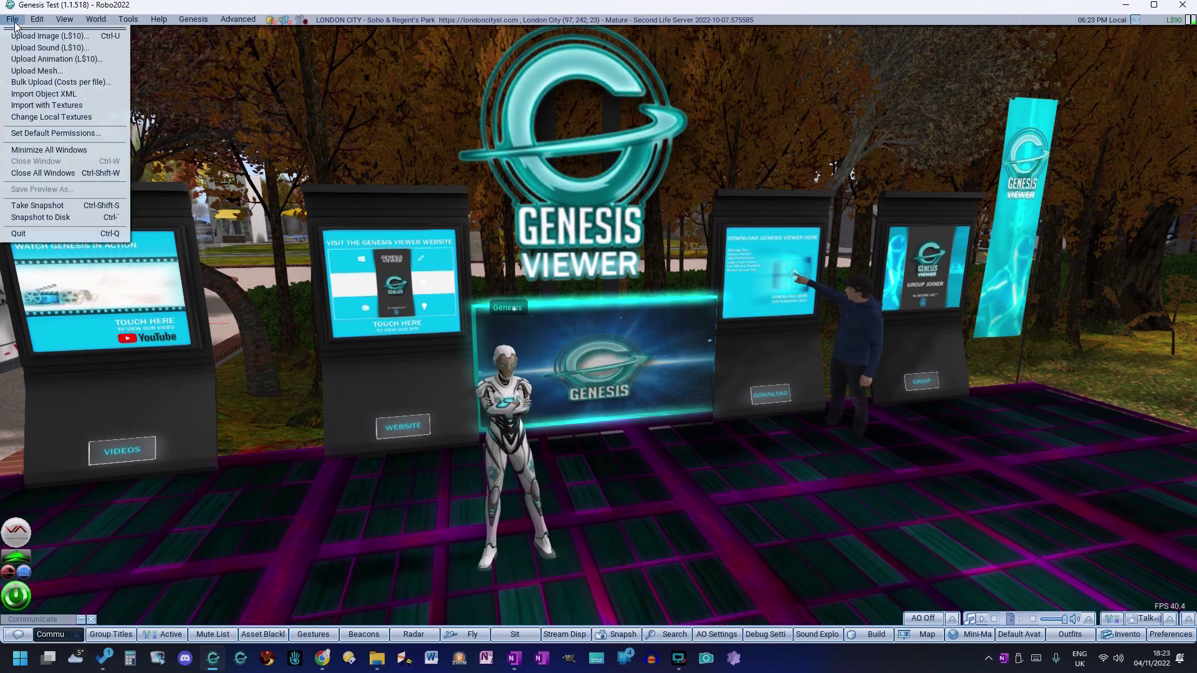
pyautogui.click(22, 235)
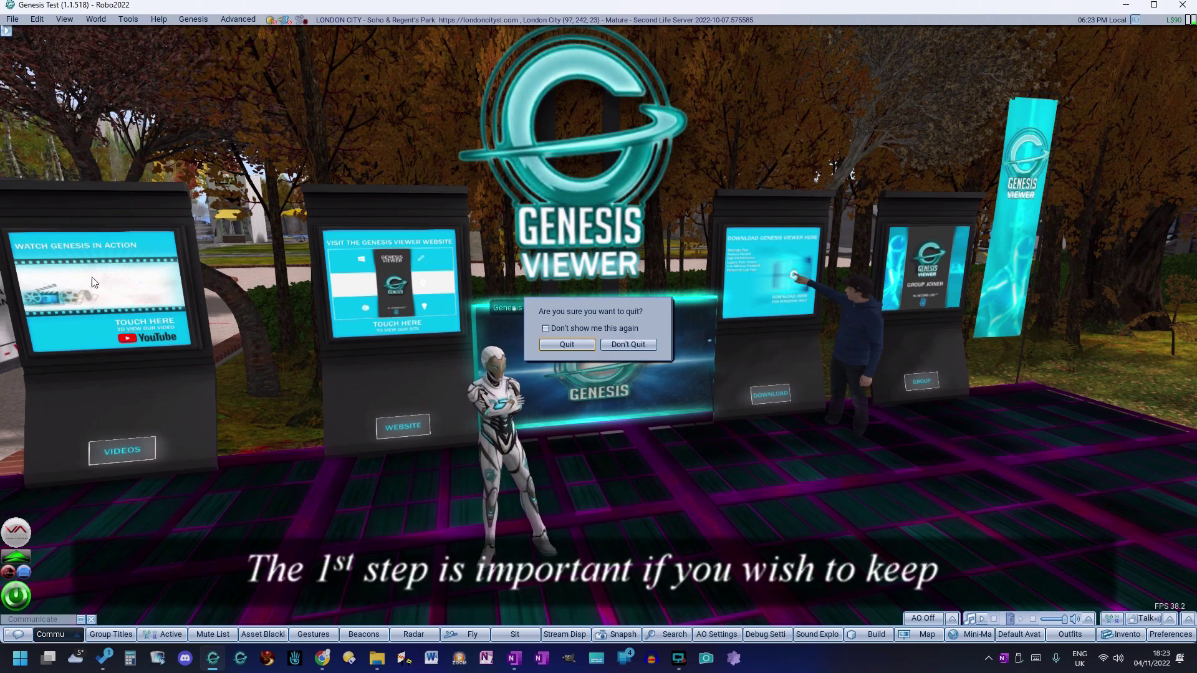
pyautogui.click(566, 345)
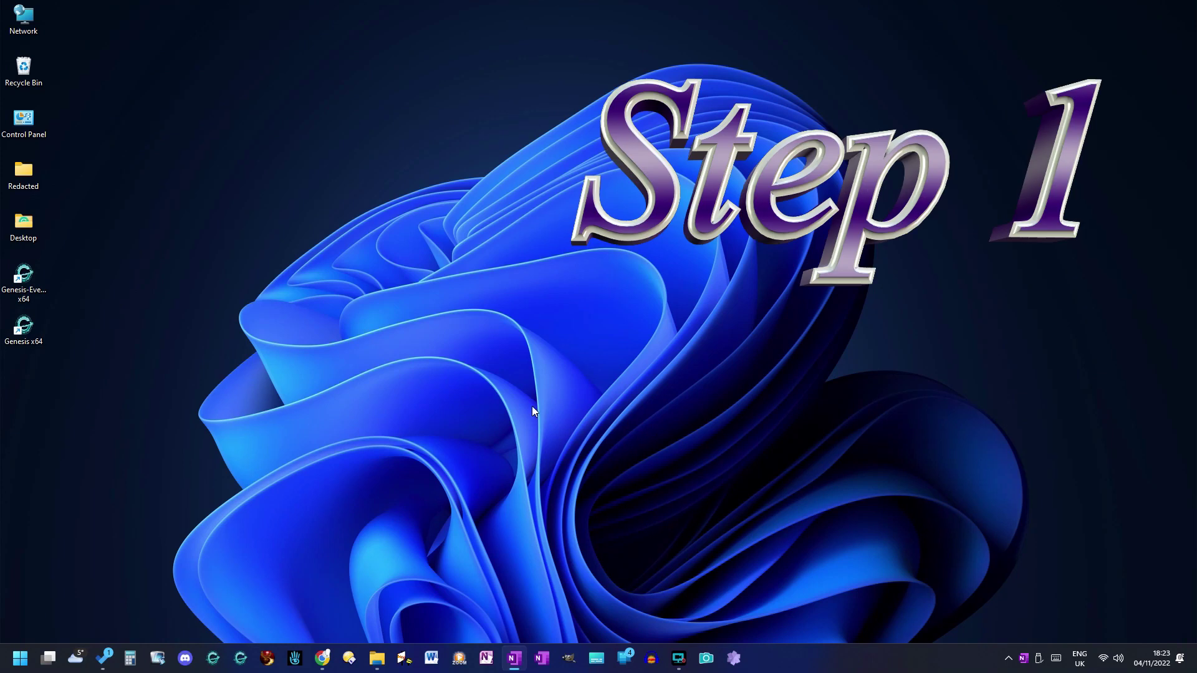
# Open File Explorer and navigate to the account's C:\Users AppData\Roaming folder.
pyautogui.click(376, 658)
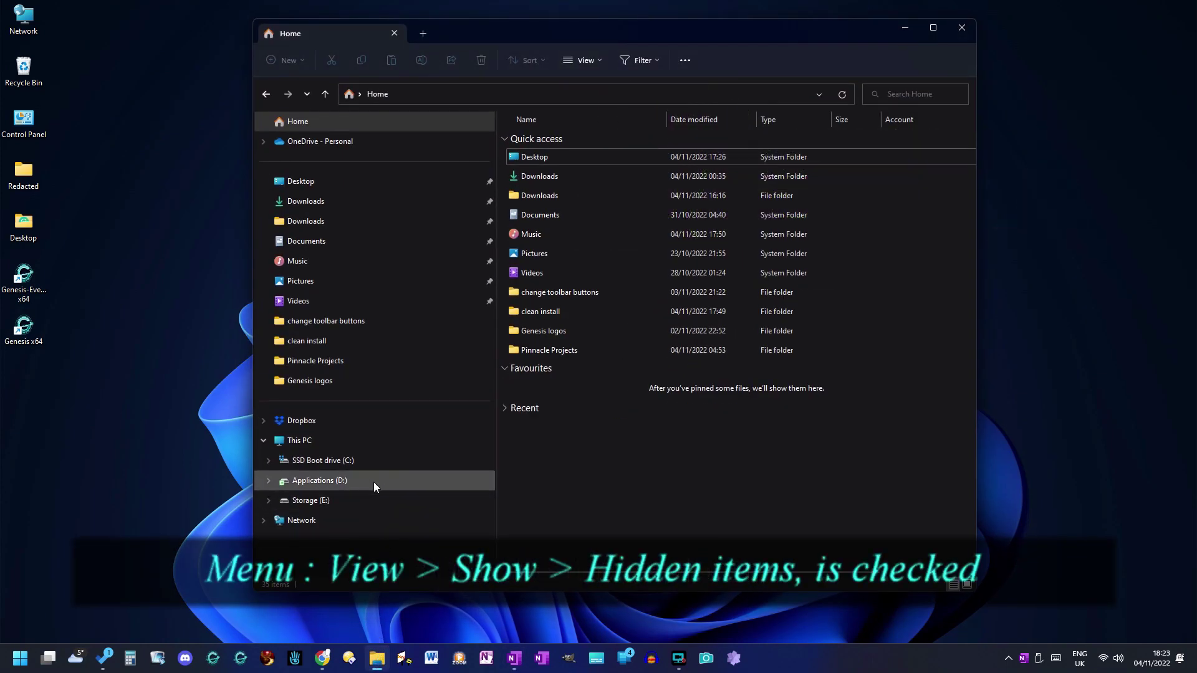
pyautogui.click(348, 464)
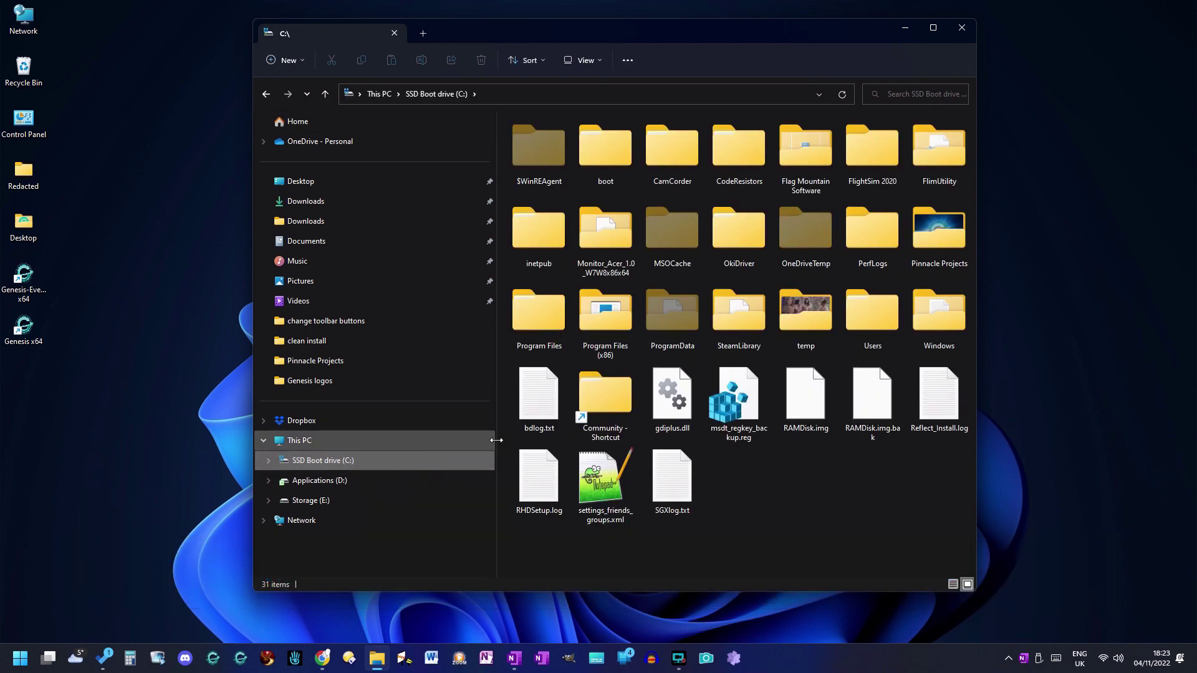
pyautogui.click(857, 319)
pyautogui.doubleClick(857, 319)
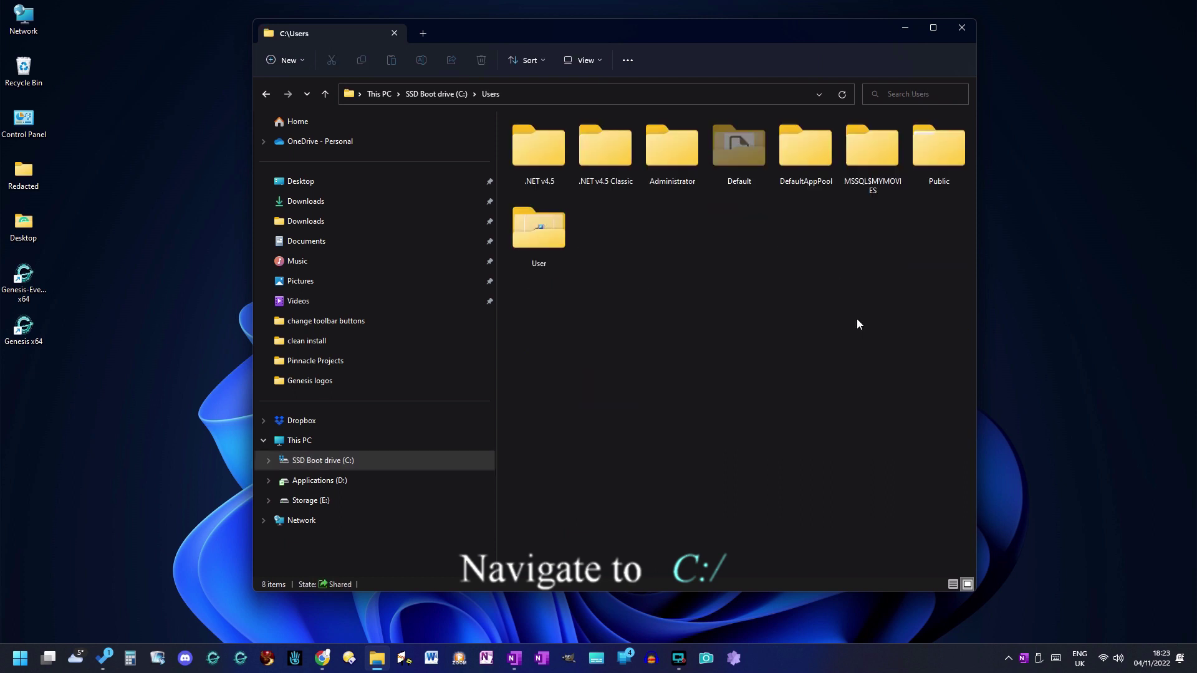
pyautogui.doubleClick(544, 234)
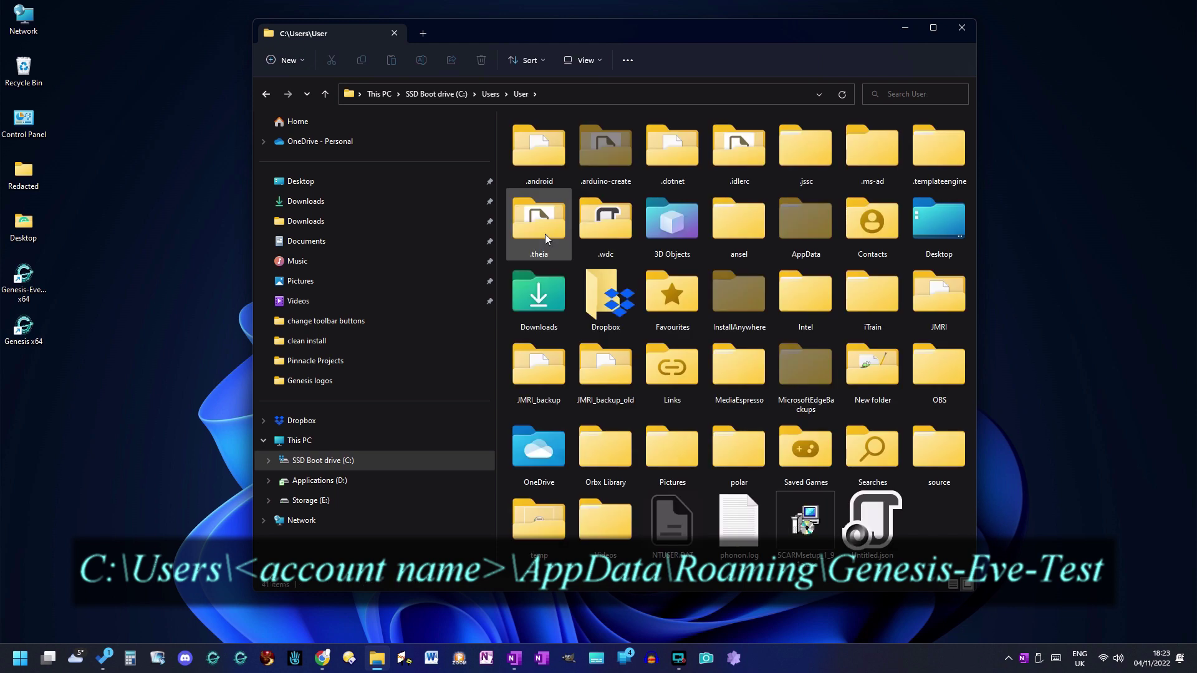
pyautogui.doubleClick(790, 227)
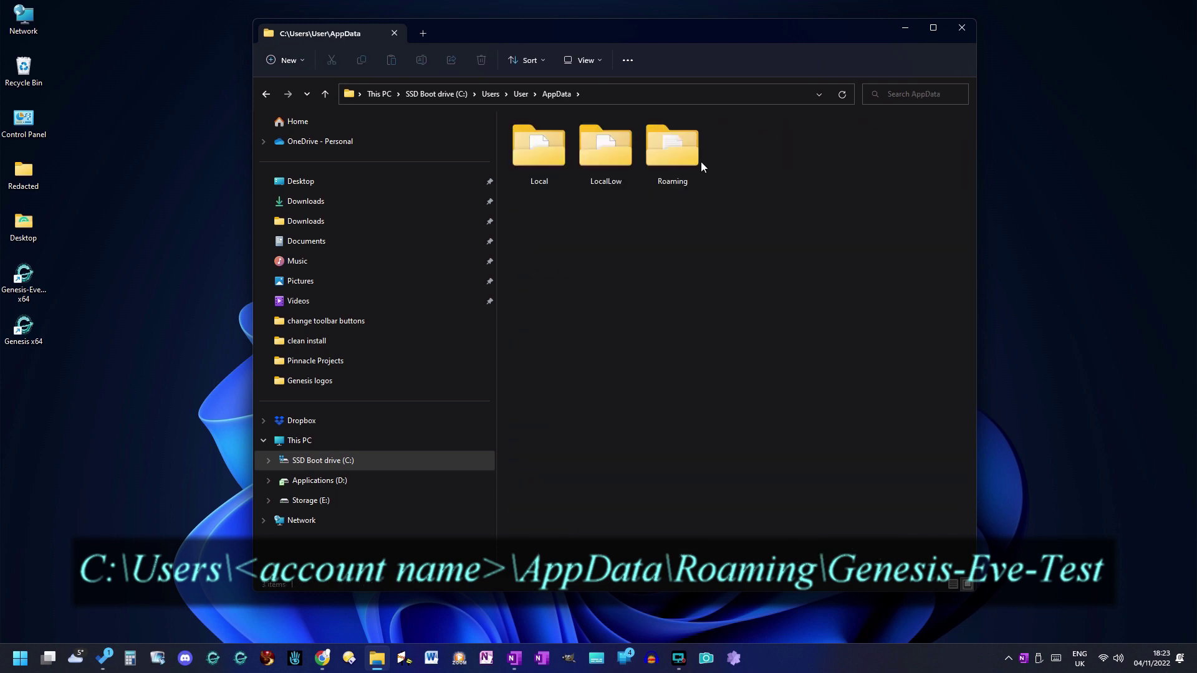
pyautogui.doubleClick(692, 155)
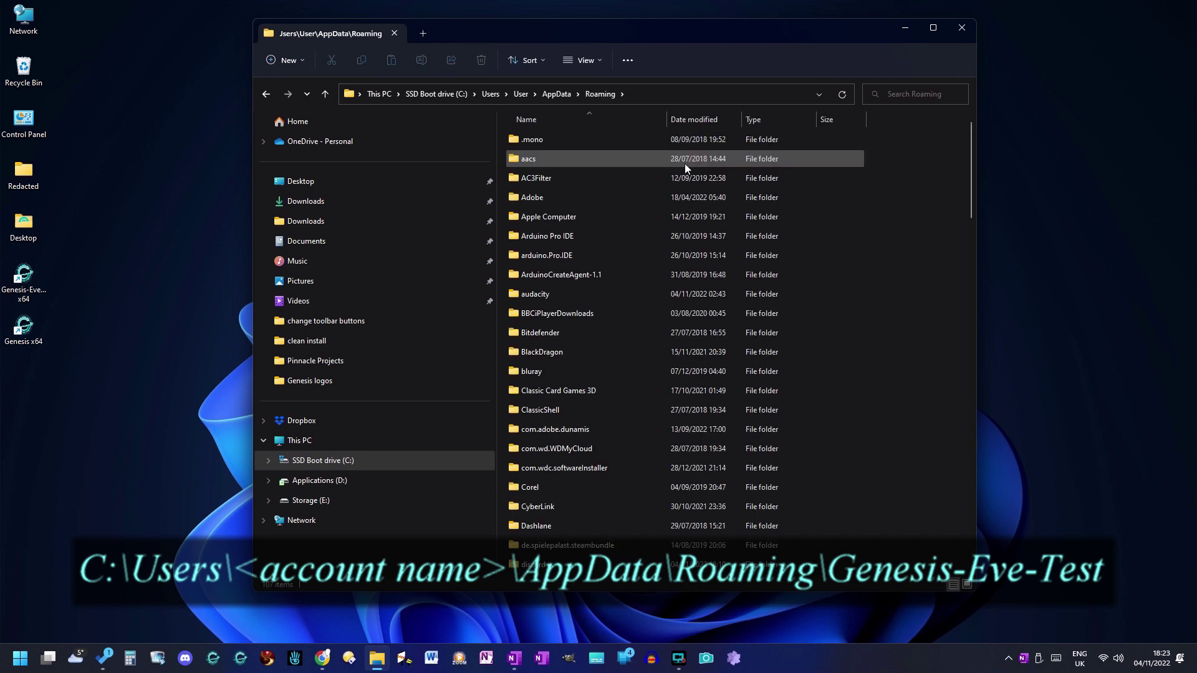
# Drag the Genesis-Eve-Test folder onto the desktop as a backup and close File Explorer.
pyautogui.scroll(-6, 626, 242)
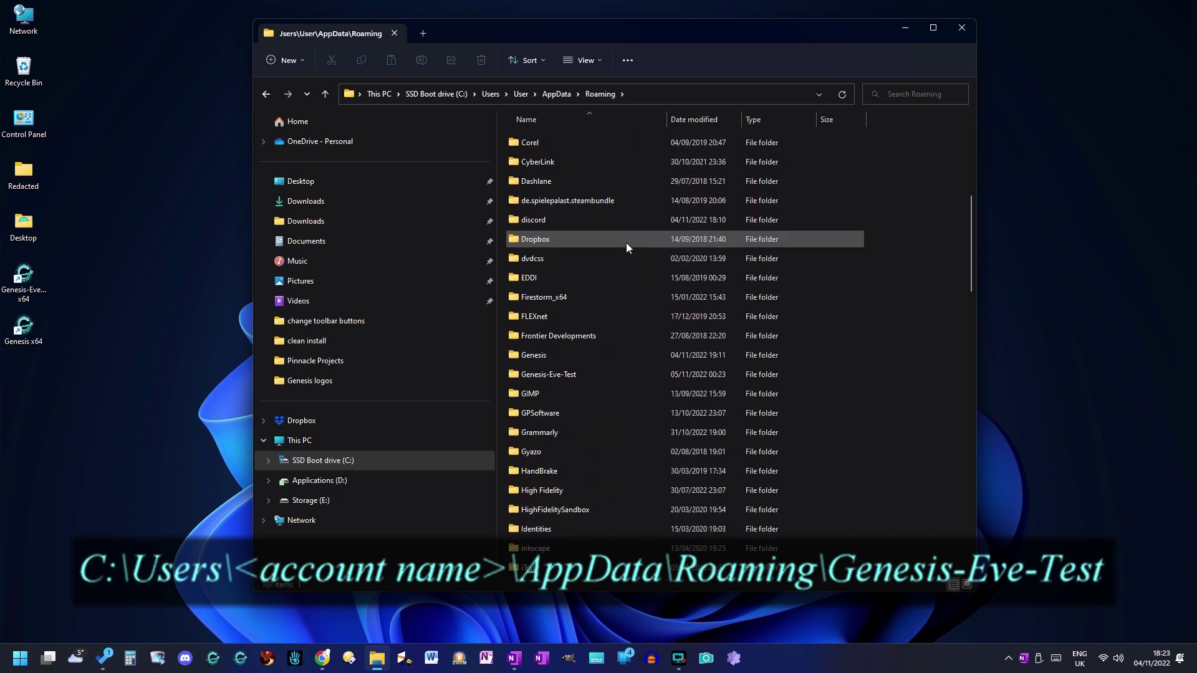
pyautogui.scroll(-2, 626, 241)
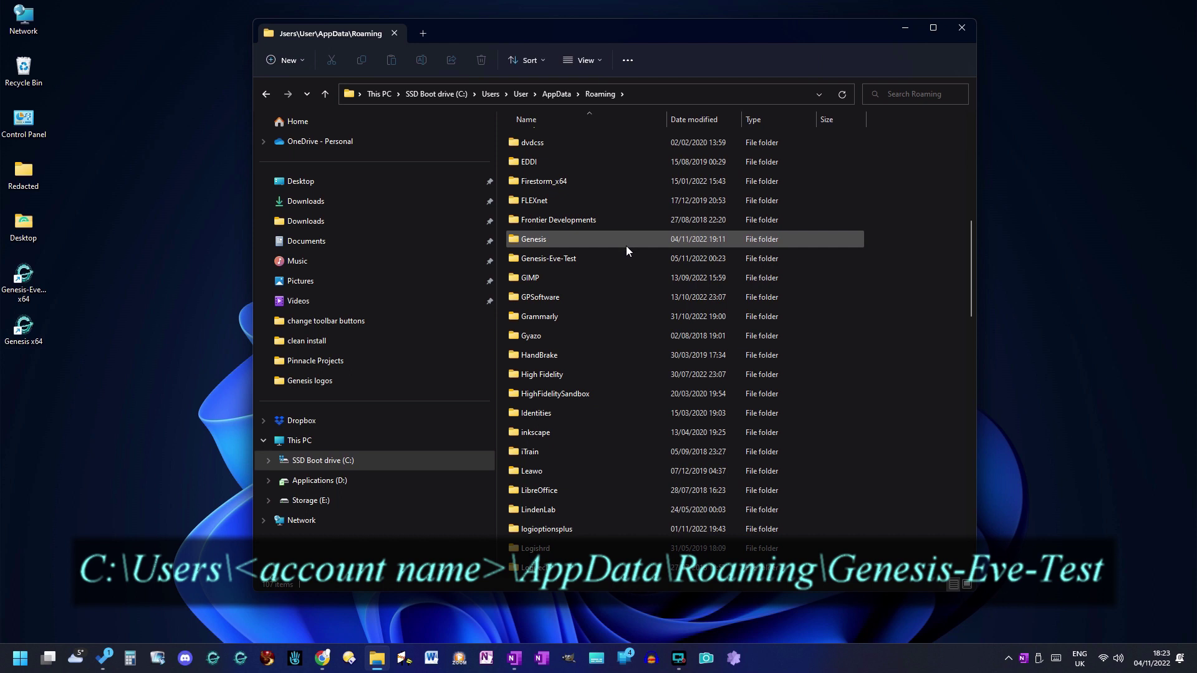
pyautogui.click(620, 258)
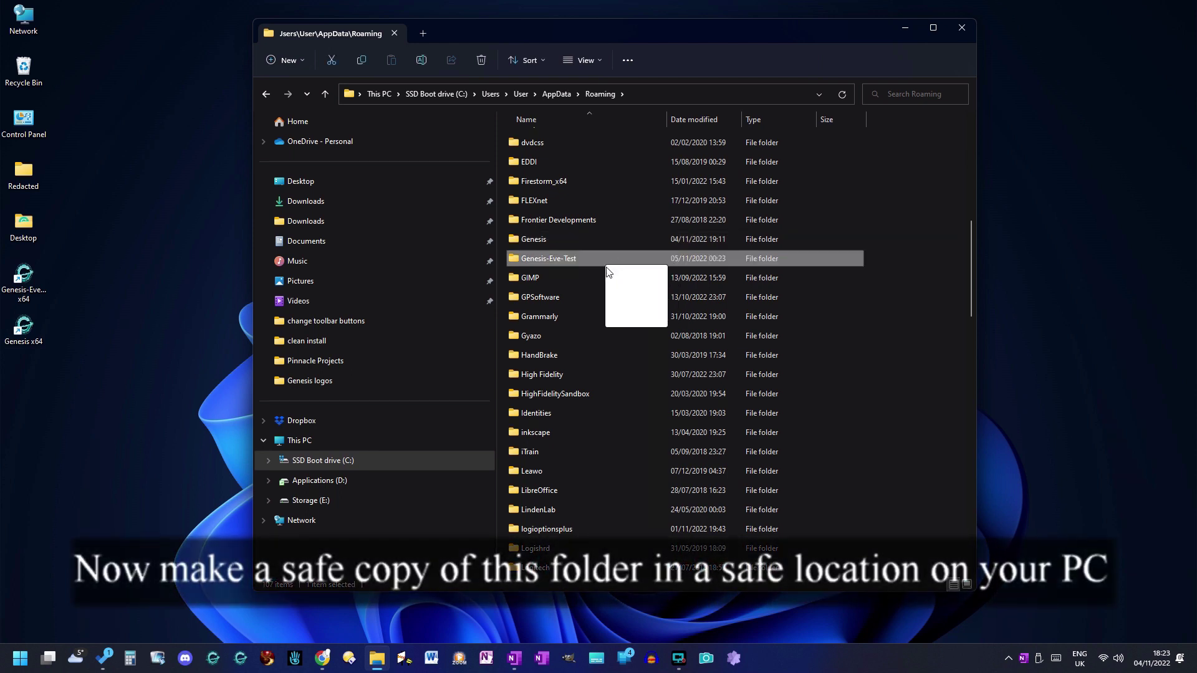
pyautogui.moveTo(608, 270); pyautogui.dragTo(39, 377)
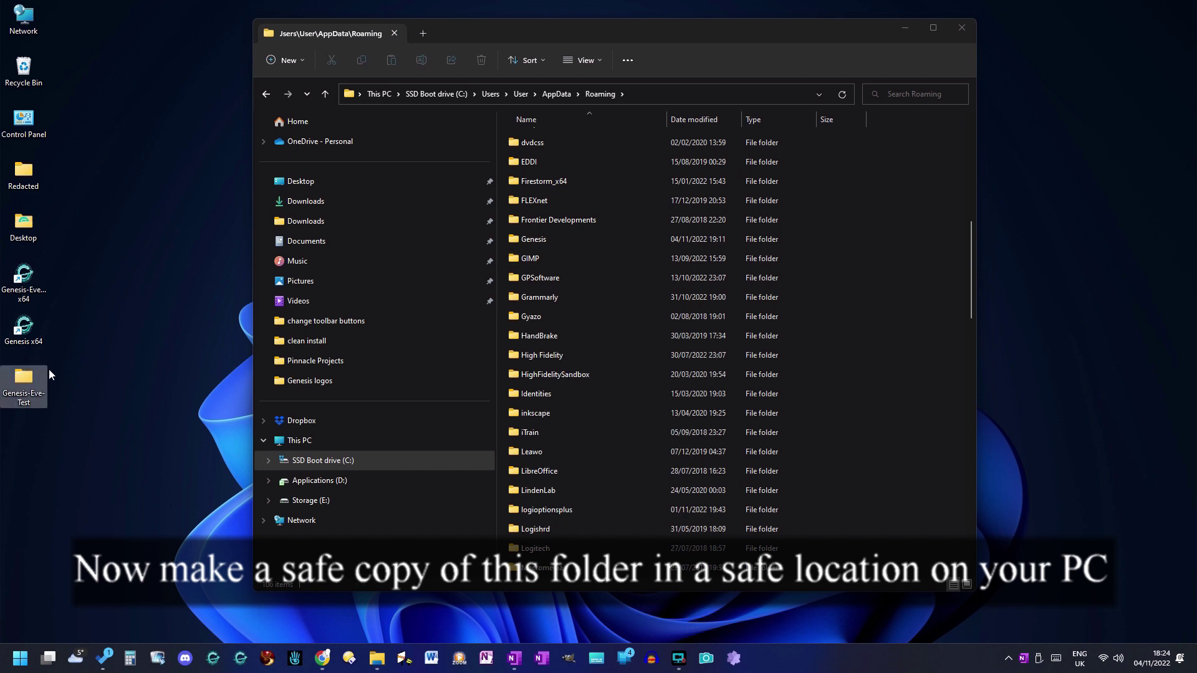
pyautogui.click(964, 29)
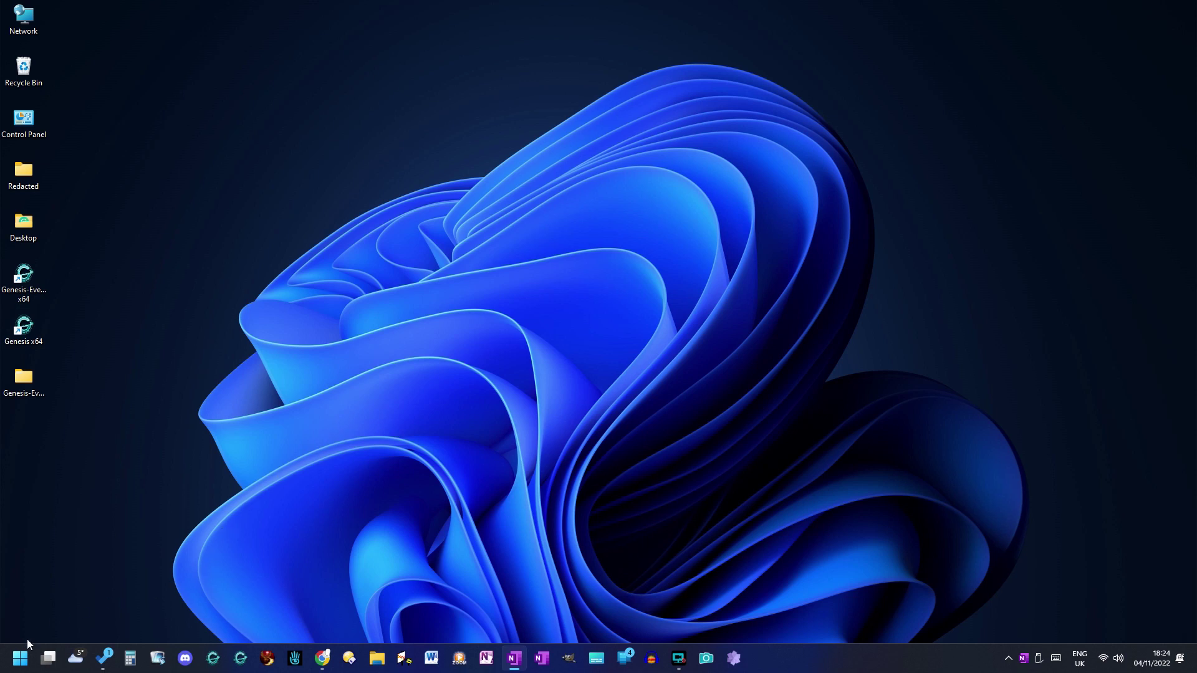
# In Settings, filter Apps > Installed apps with the search 'gen'.
pyautogui.click(20, 658)
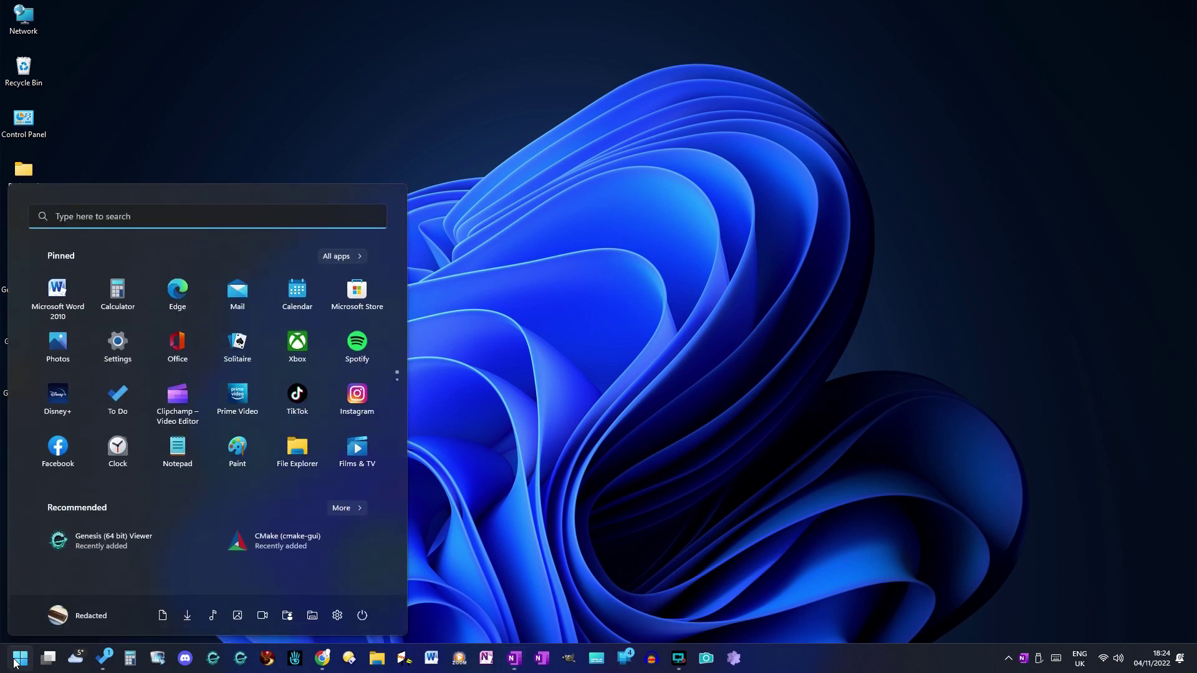
pyautogui.click(340, 617)
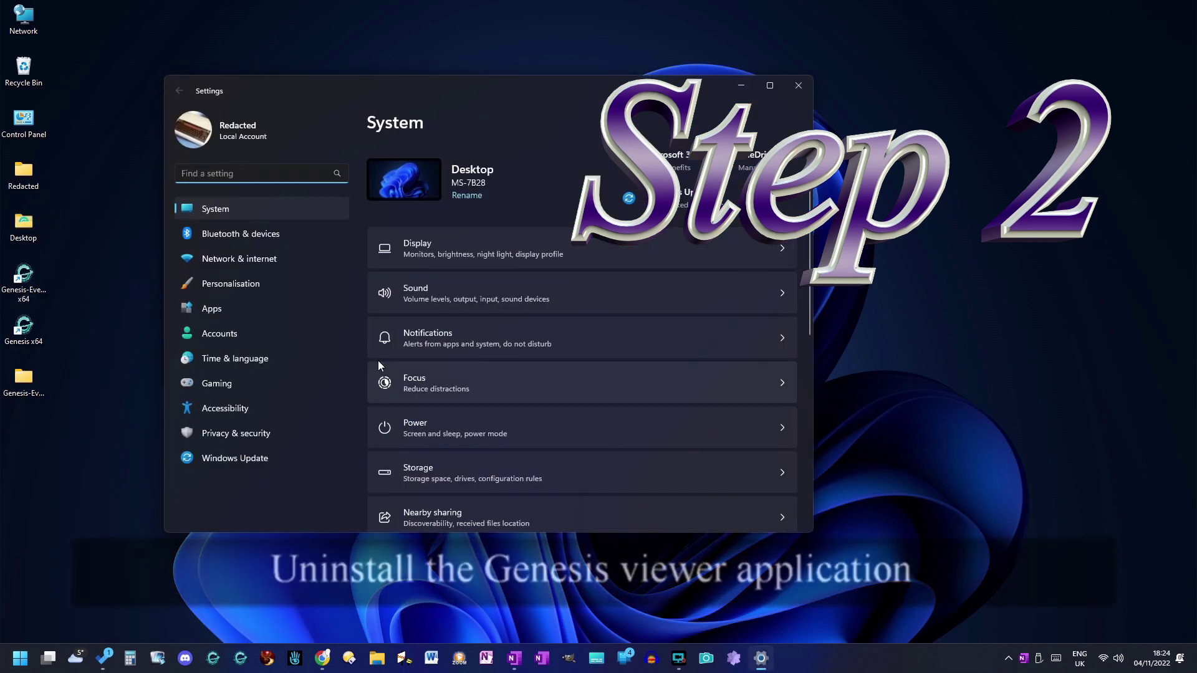
pyautogui.click(259, 306)
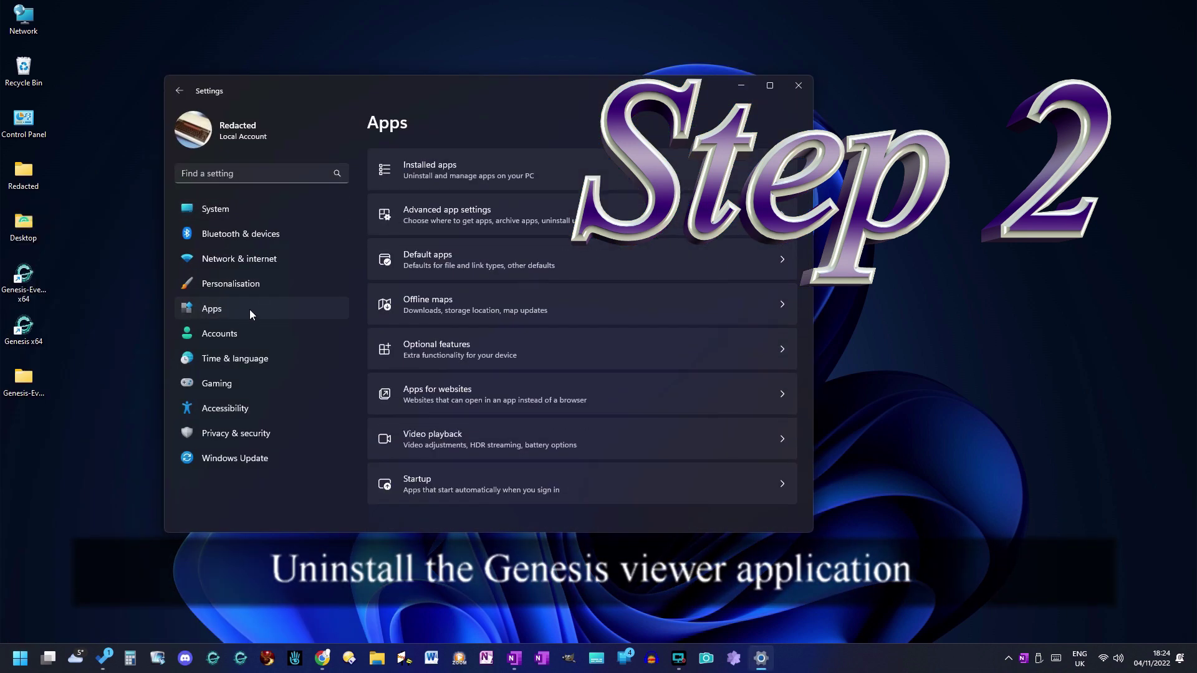
pyautogui.click(428, 166)
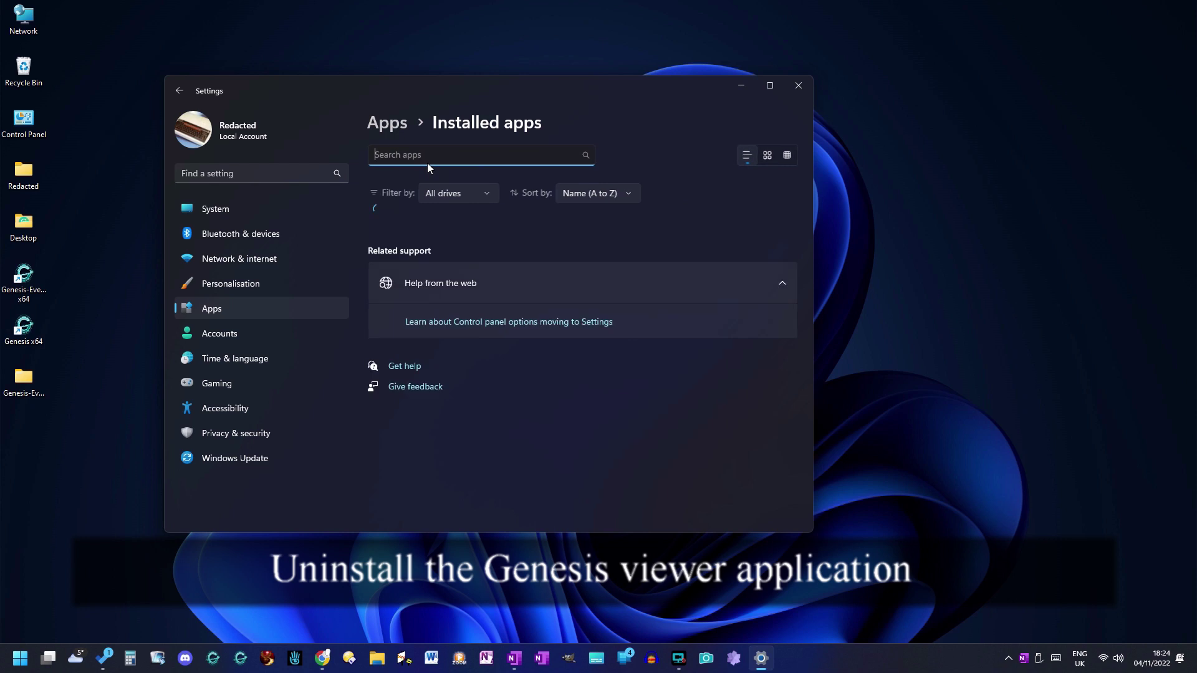
pyautogui.write('gen')
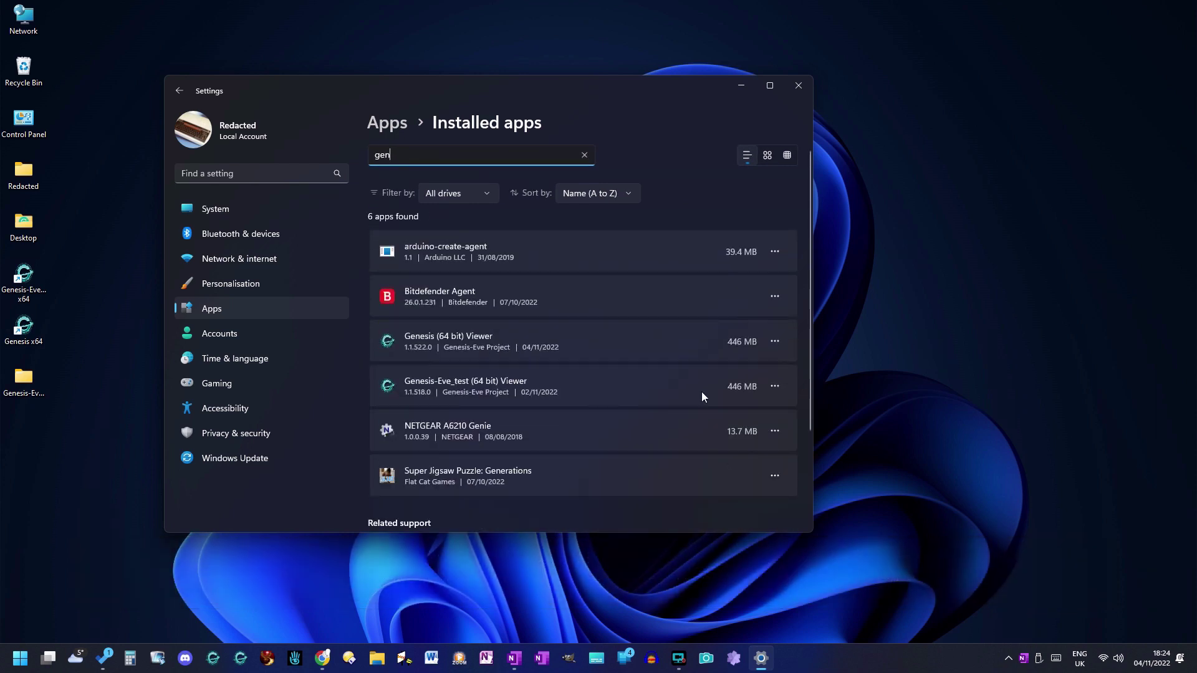
# Uninstall Genesis-Eve_test (64 bit) Viewer through its uninstall wizard, then close Settings.
pyautogui.click(775, 386)
pyautogui.click(668, 425)
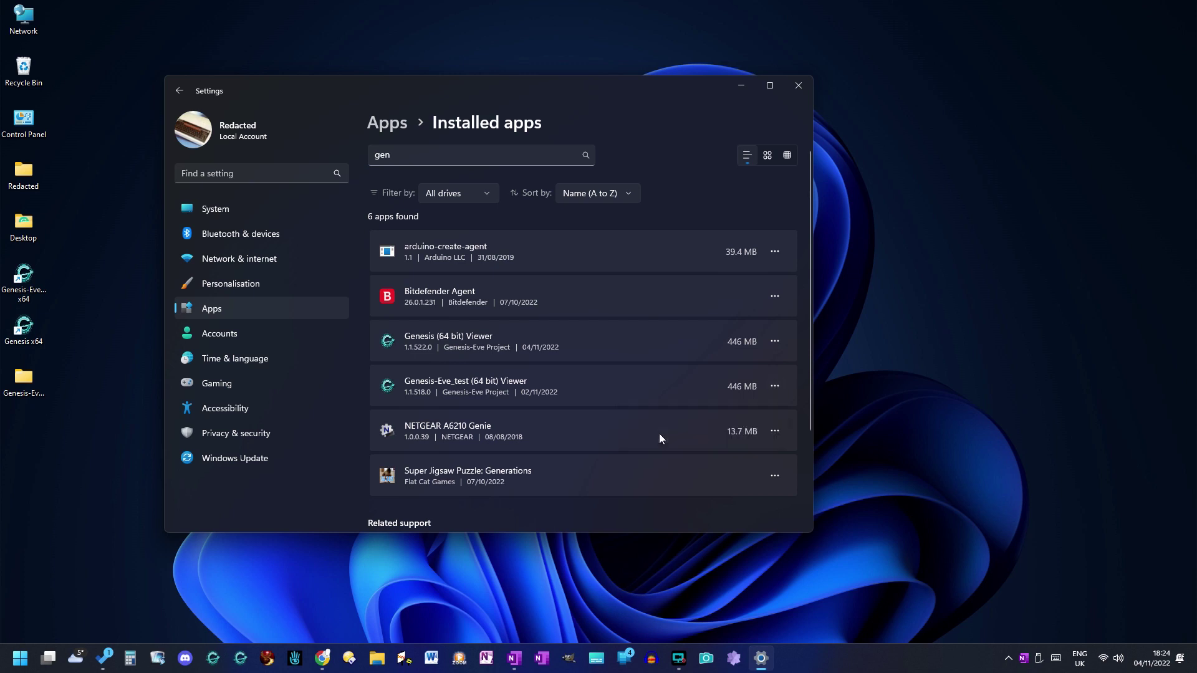
pyautogui.click(749, 453)
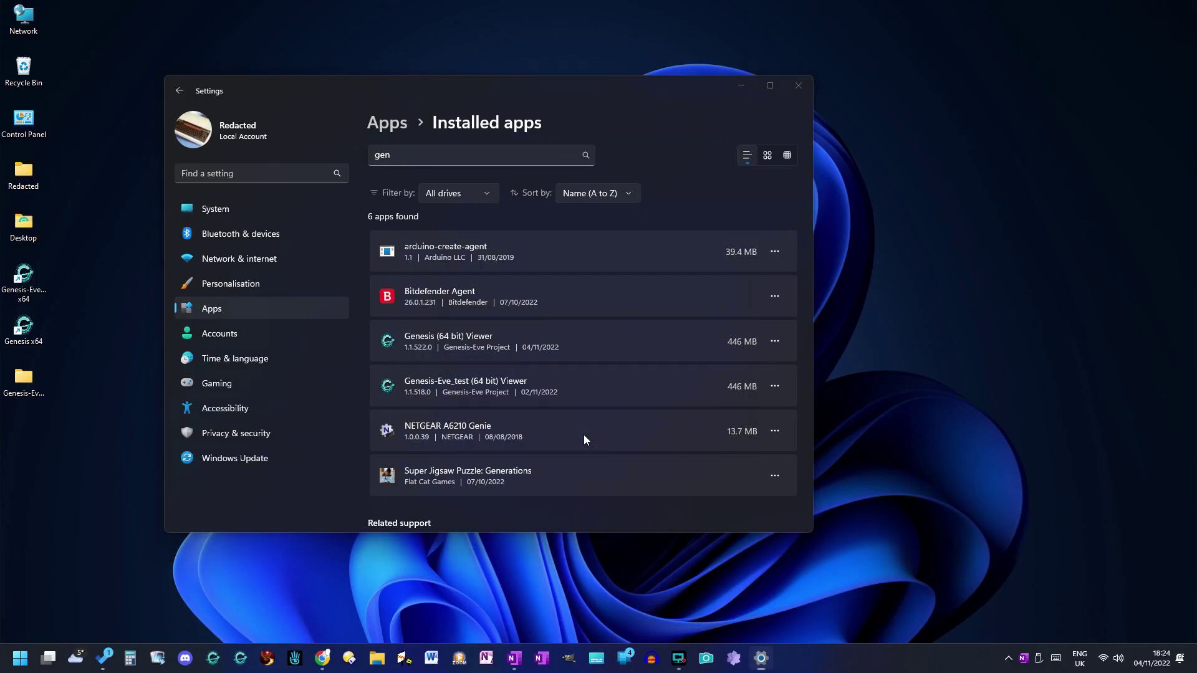
pyautogui.click(677, 429)
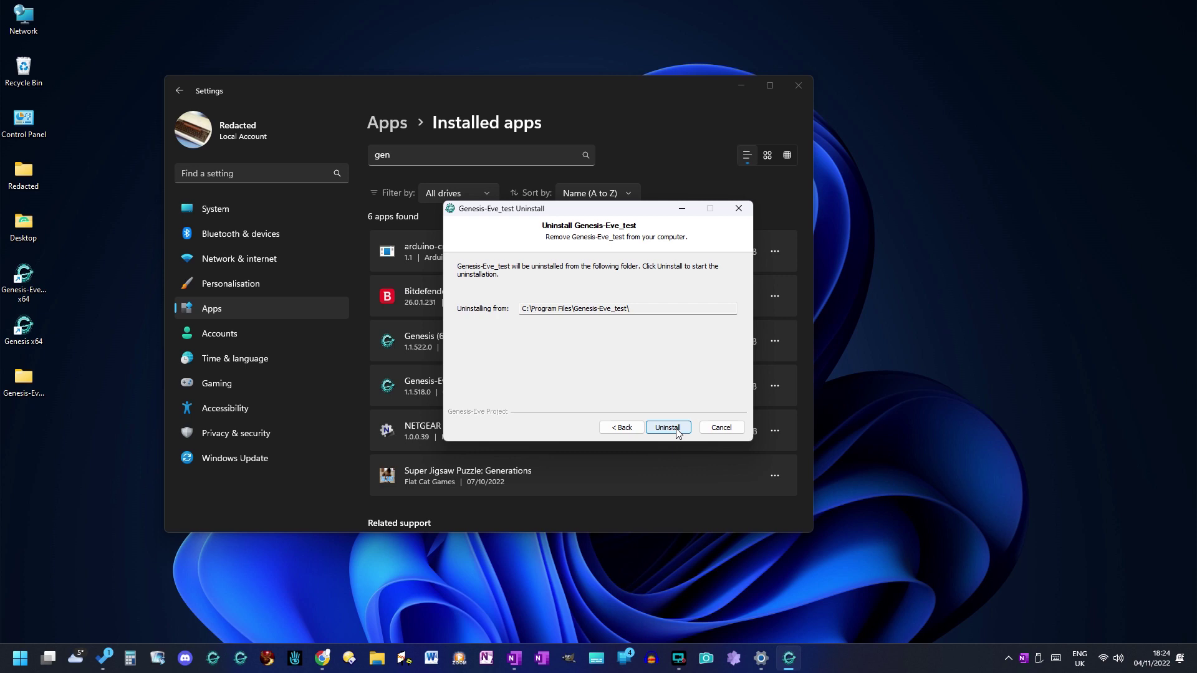
pyautogui.click(676, 428)
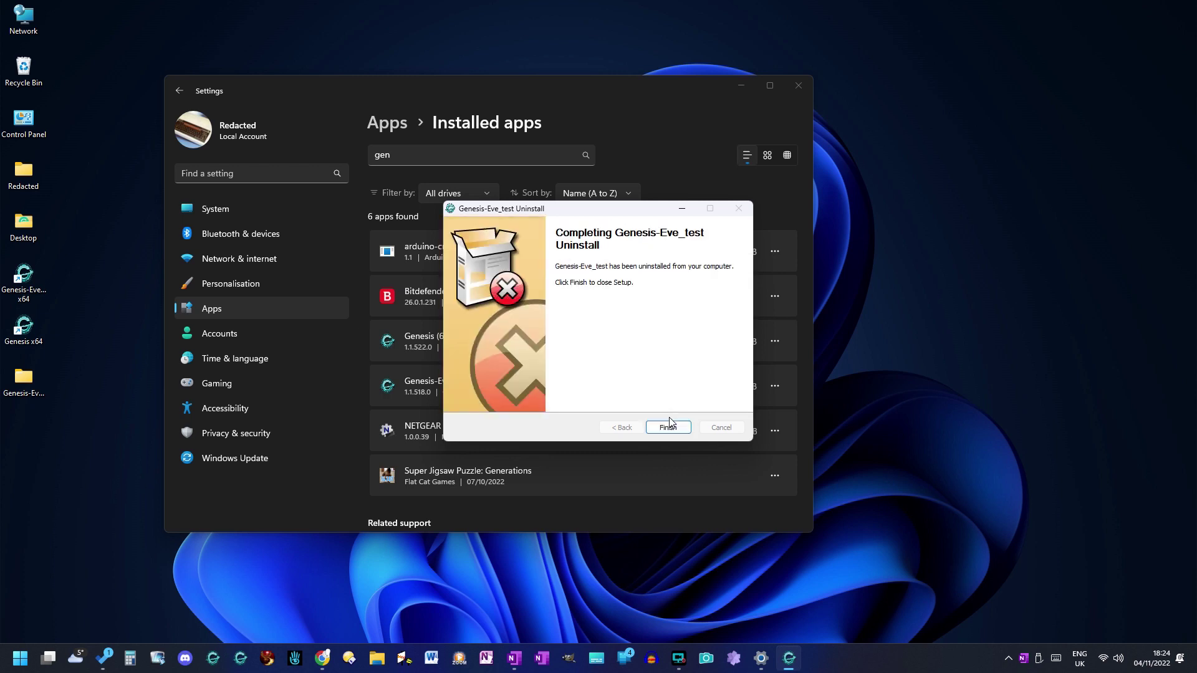
pyautogui.click(667, 429)
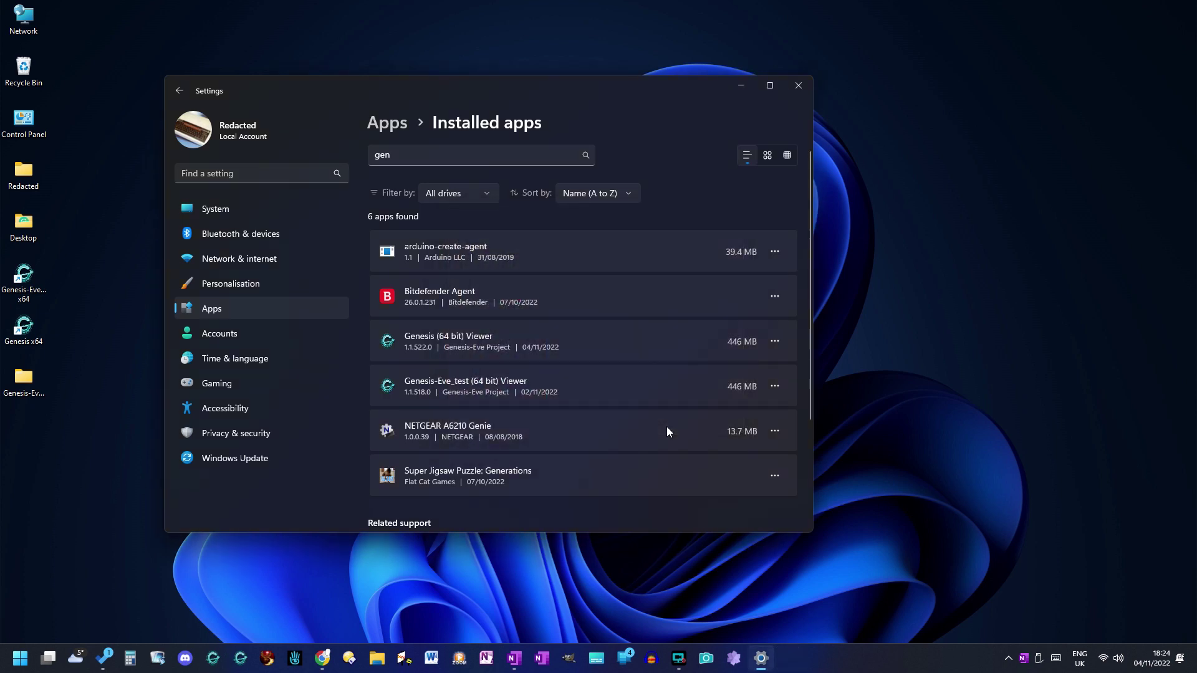
pyautogui.click(796, 87)
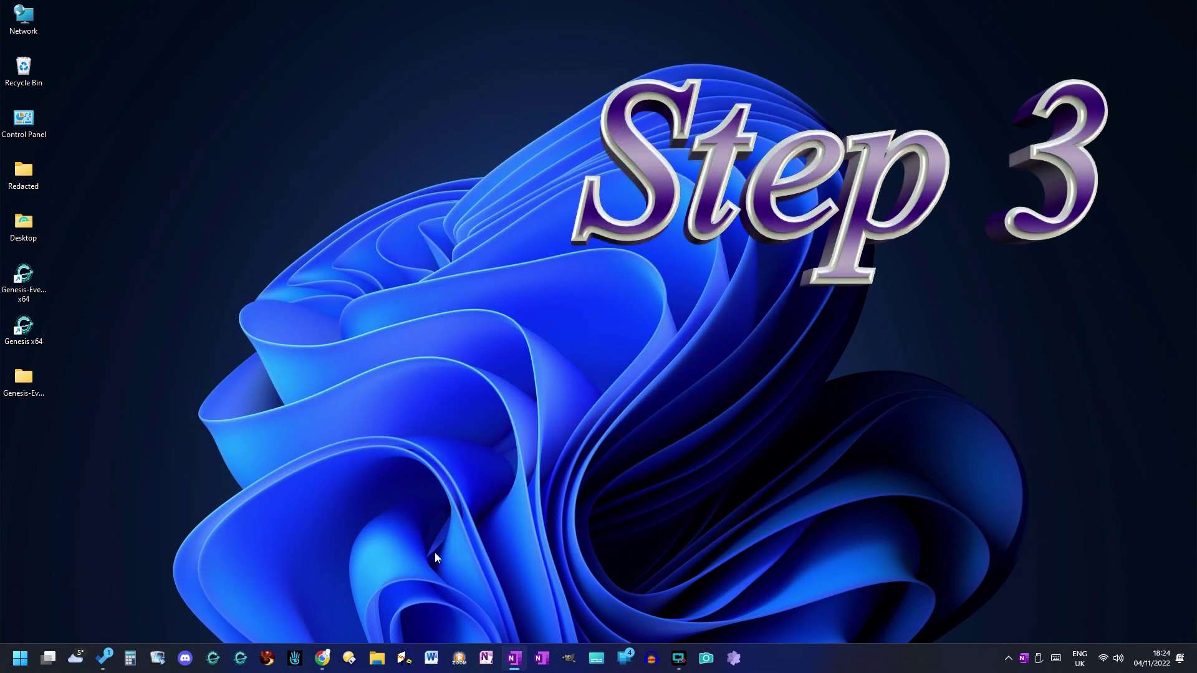
# Restore the minimized File Explorer Home window from its taskbar preview.
pyautogui.click(377, 662)
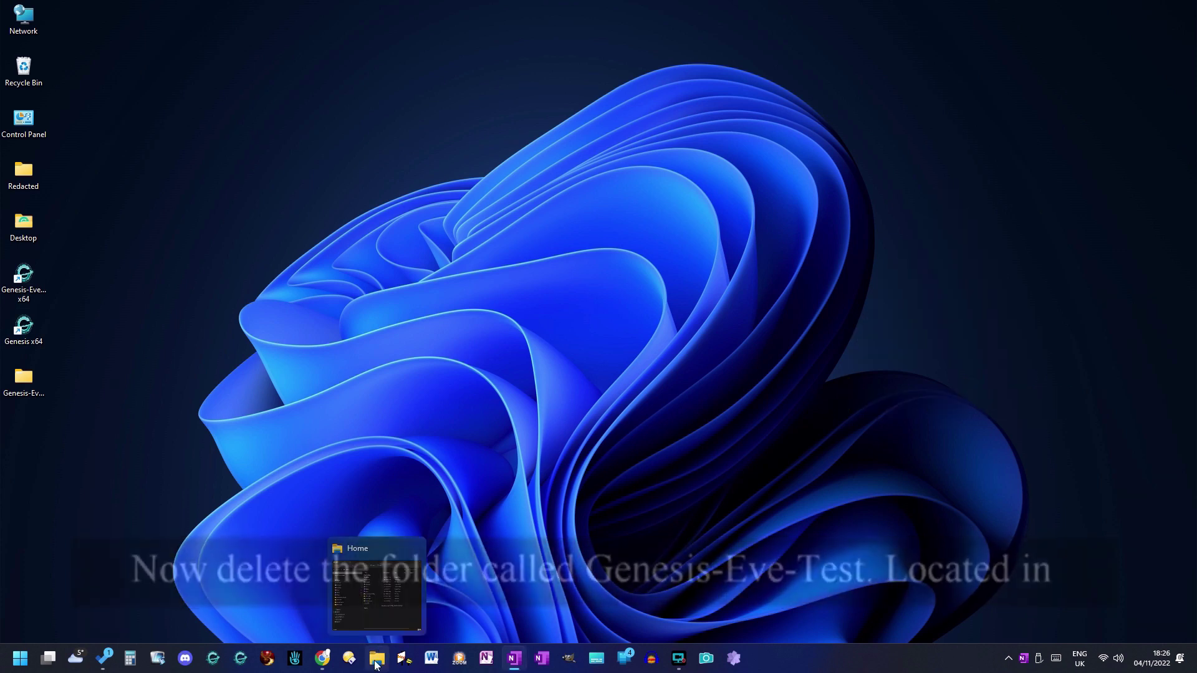
# Navigate File Explorer to the account's AppData\Roaming folder on C:.
pyautogui.click(376, 664)
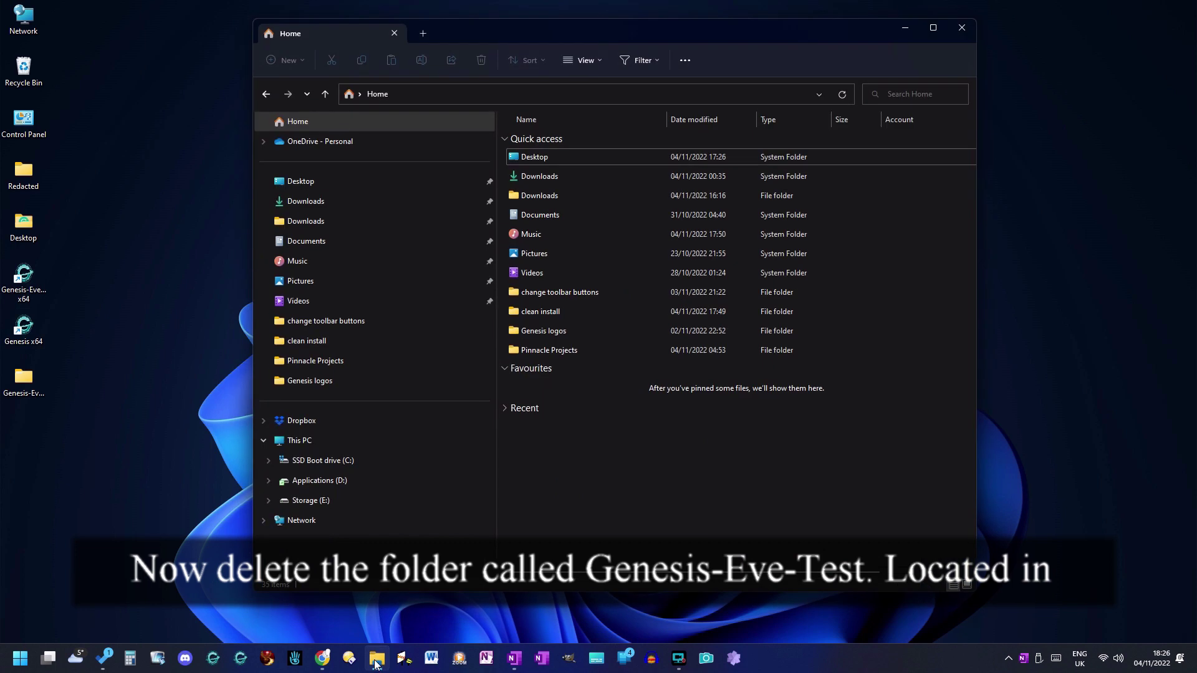
pyautogui.click(331, 462)
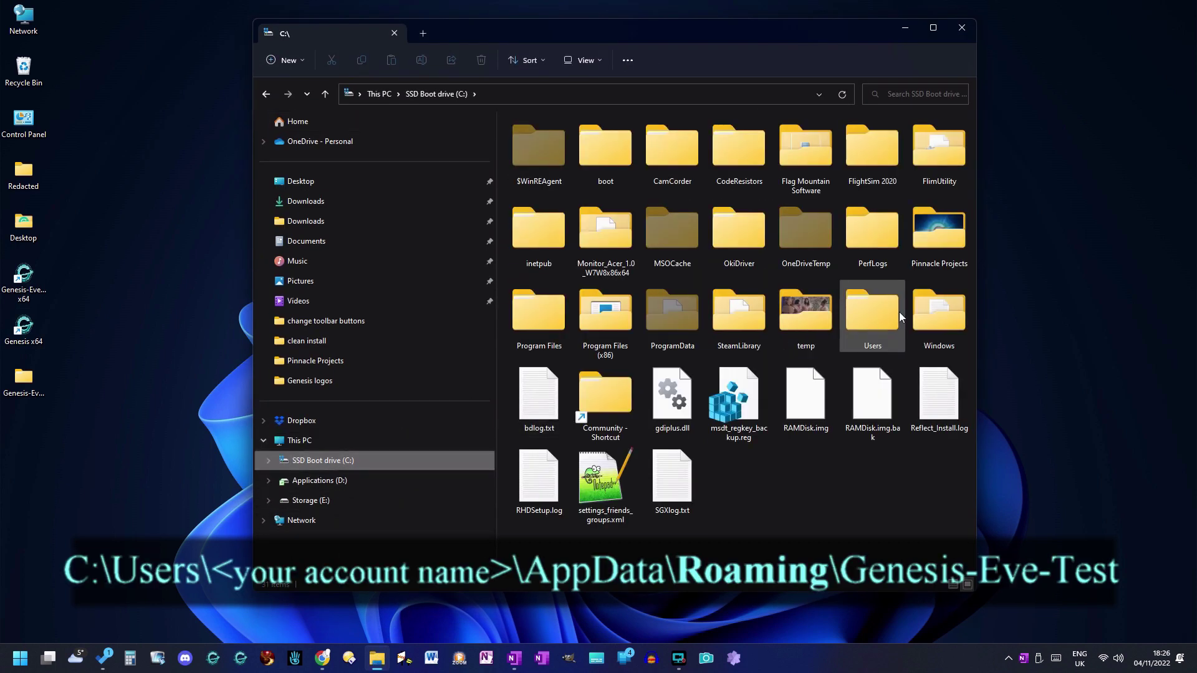
pyautogui.doubleClick(881, 309)
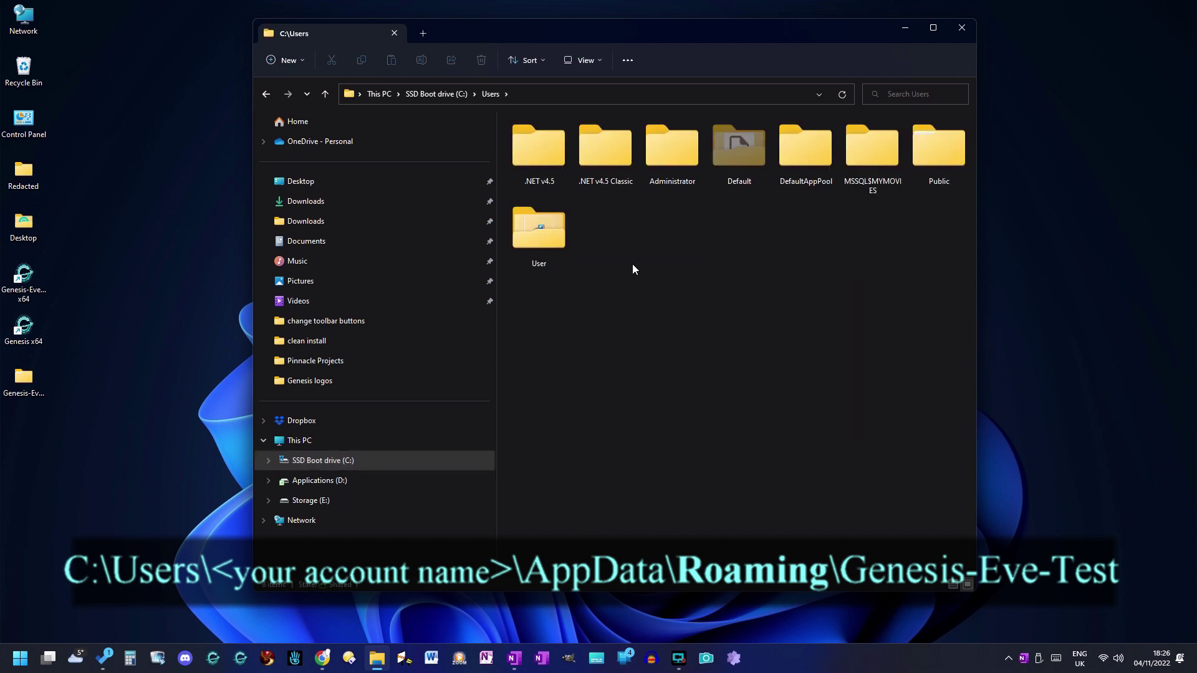
pyautogui.doubleClick(544, 236)
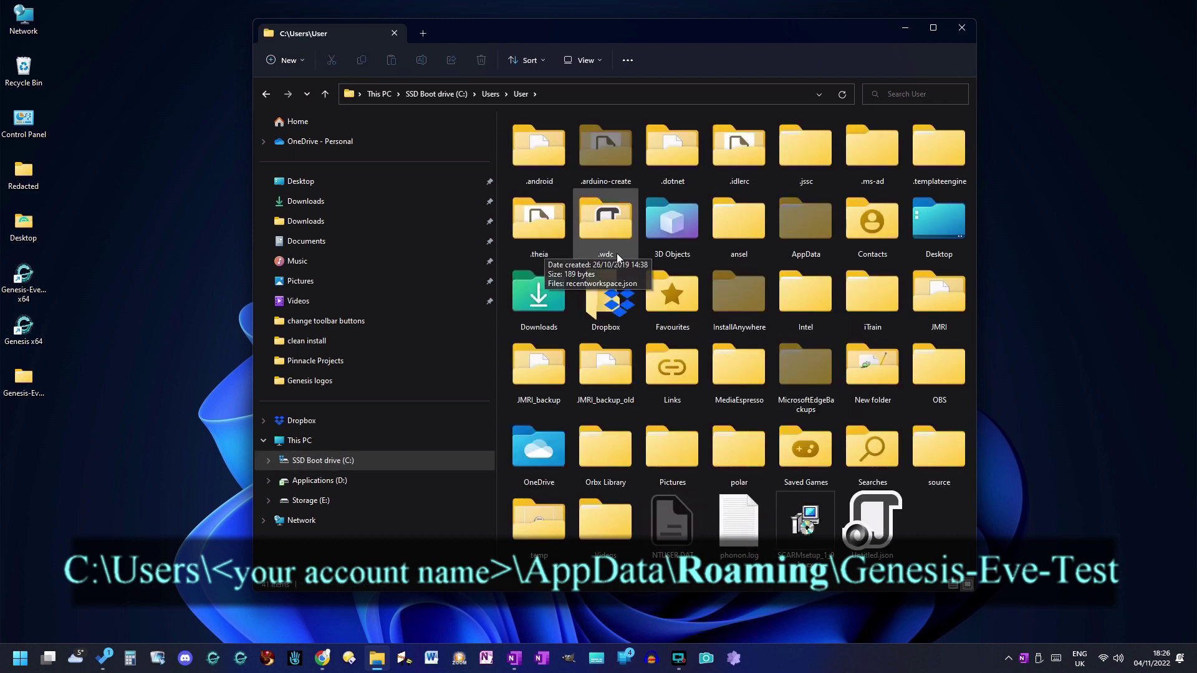
pyautogui.doubleClick(795, 226)
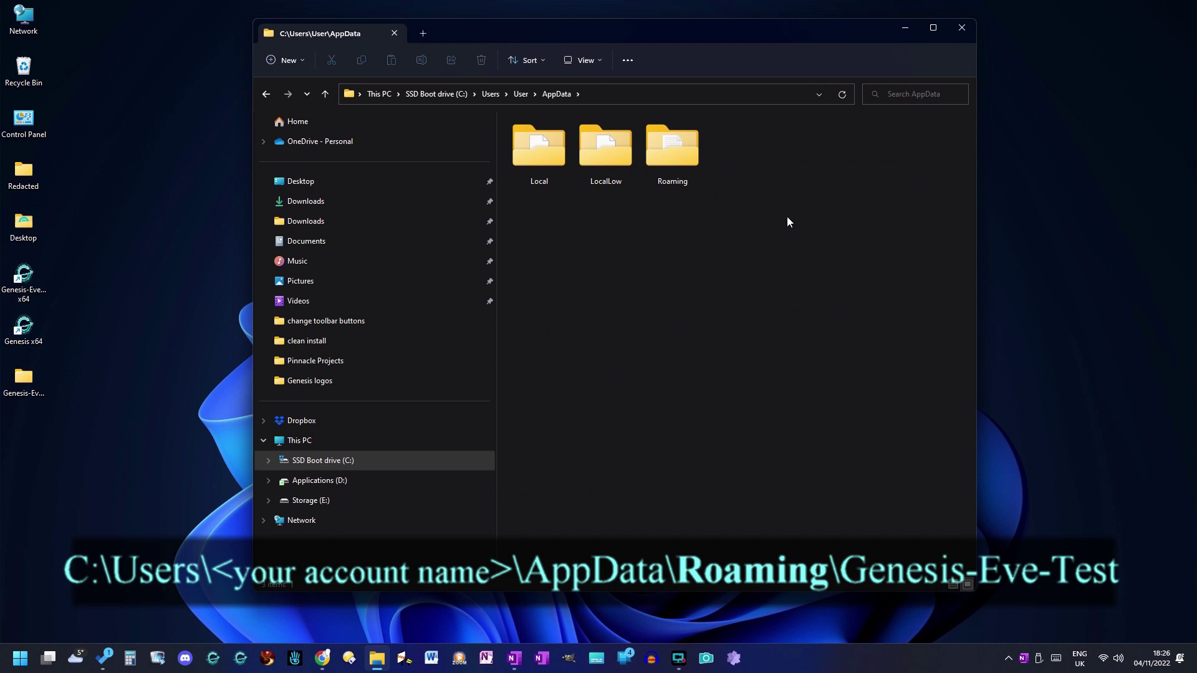
pyautogui.click(686, 151)
pyautogui.doubleClick(686, 151)
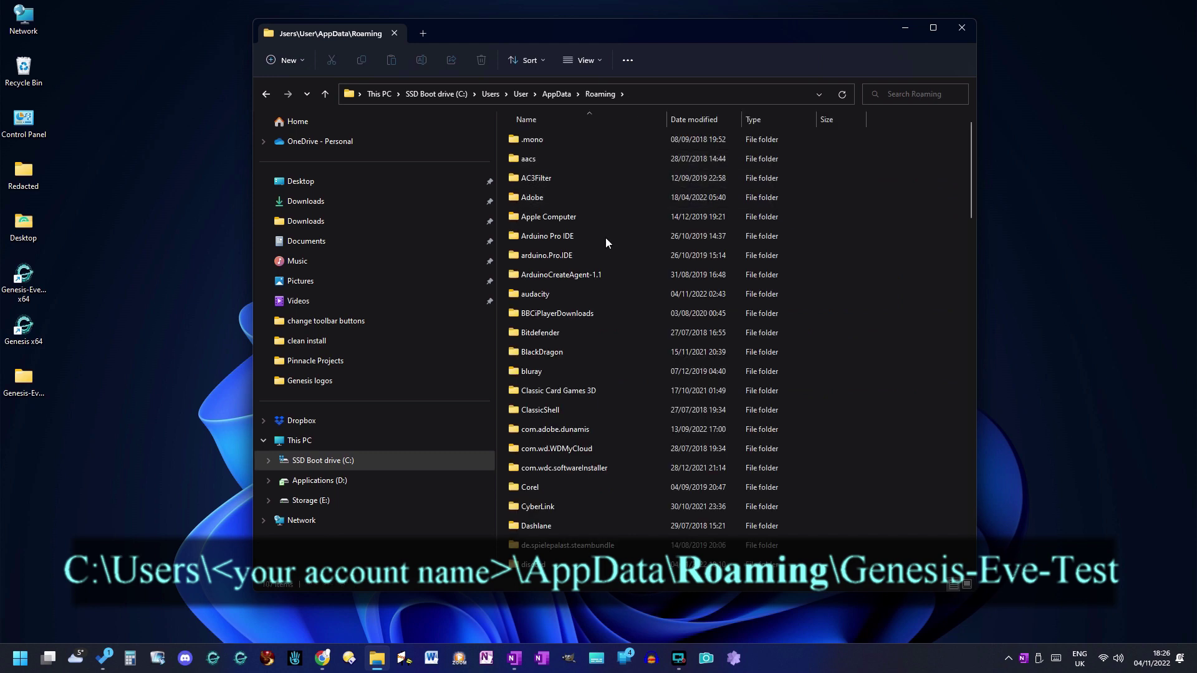
pyautogui.scroll(-3, 589, 293)
pyautogui.scroll(-5, 589, 295)
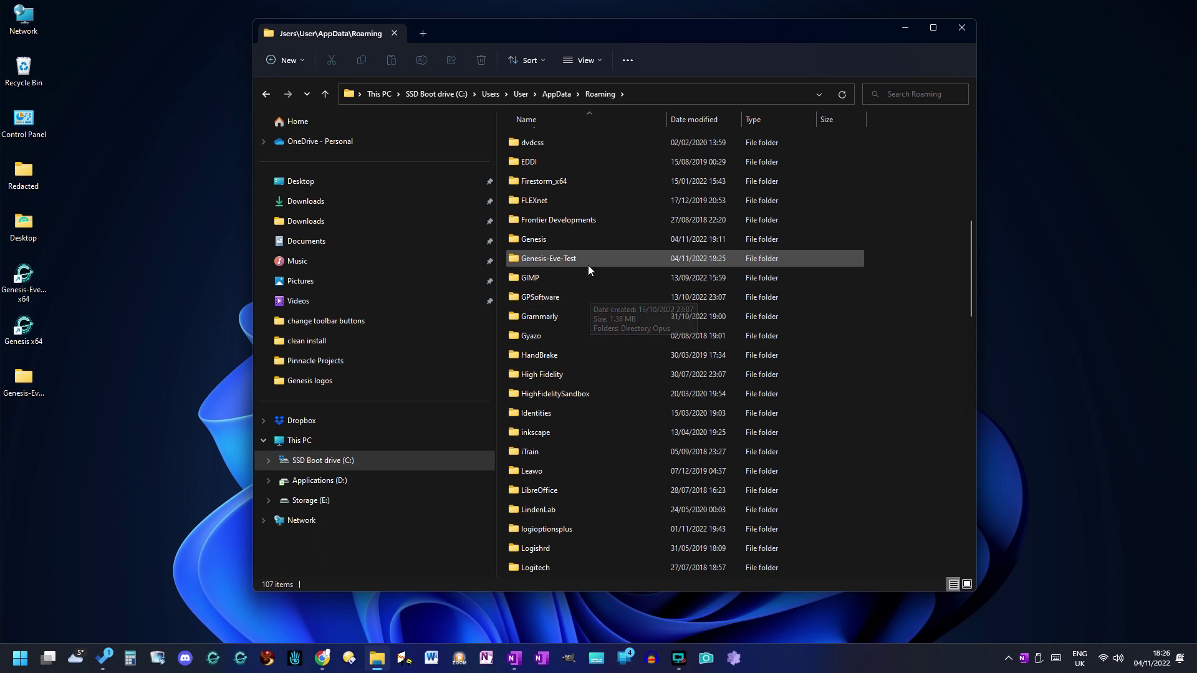
# Delete the Genesis-Eve-Test folder, confirming the move to the Recycle Bin.
pyautogui.rightClick(573, 258)
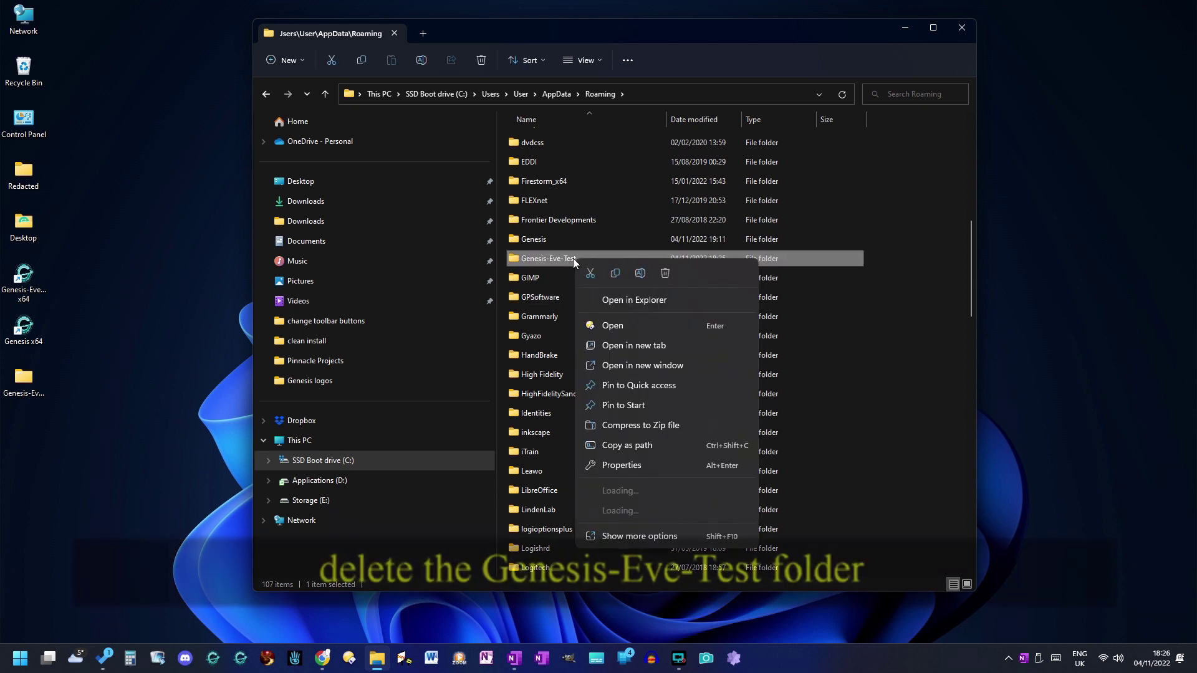
pyautogui.click(665, 274)
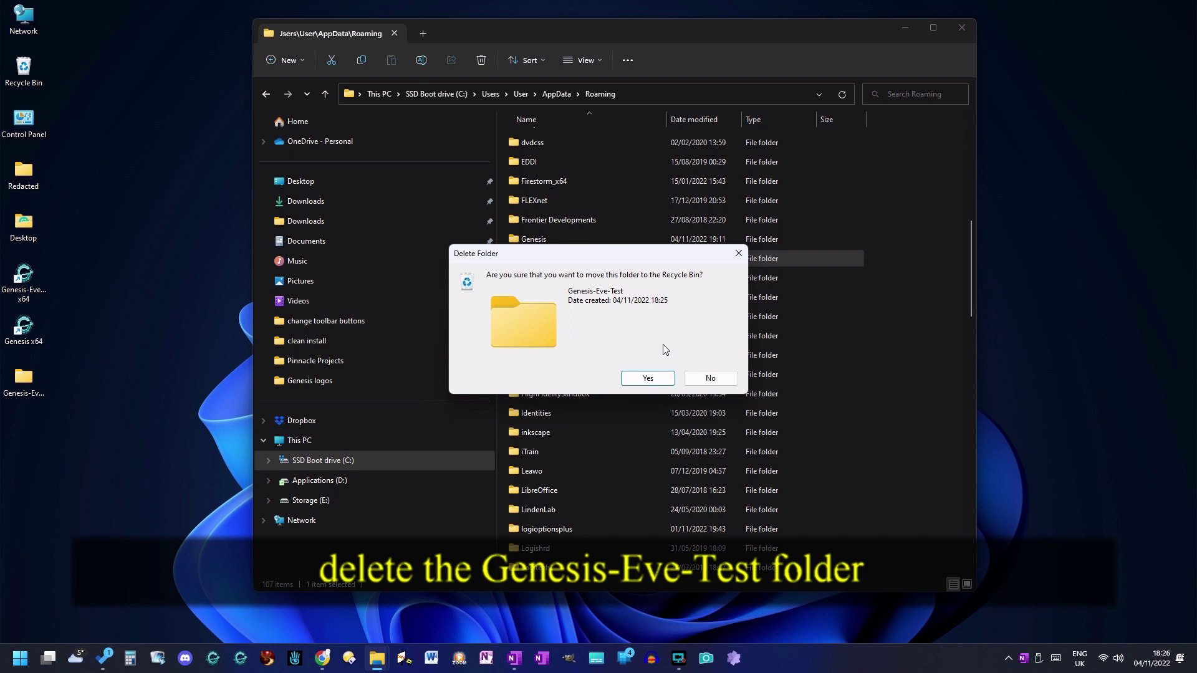
pyautogui.click(661, 380)
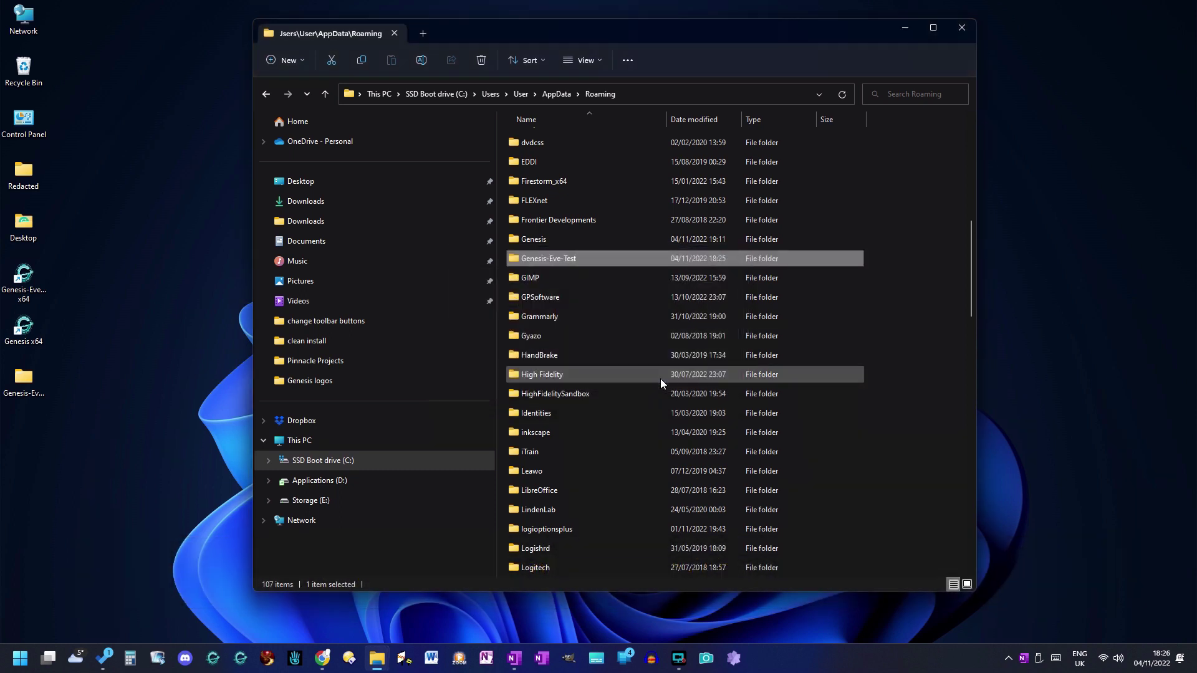
# Navigate File Explorer to C:\Users\User\AppData\Local.
pyautogui.click(358, 460)
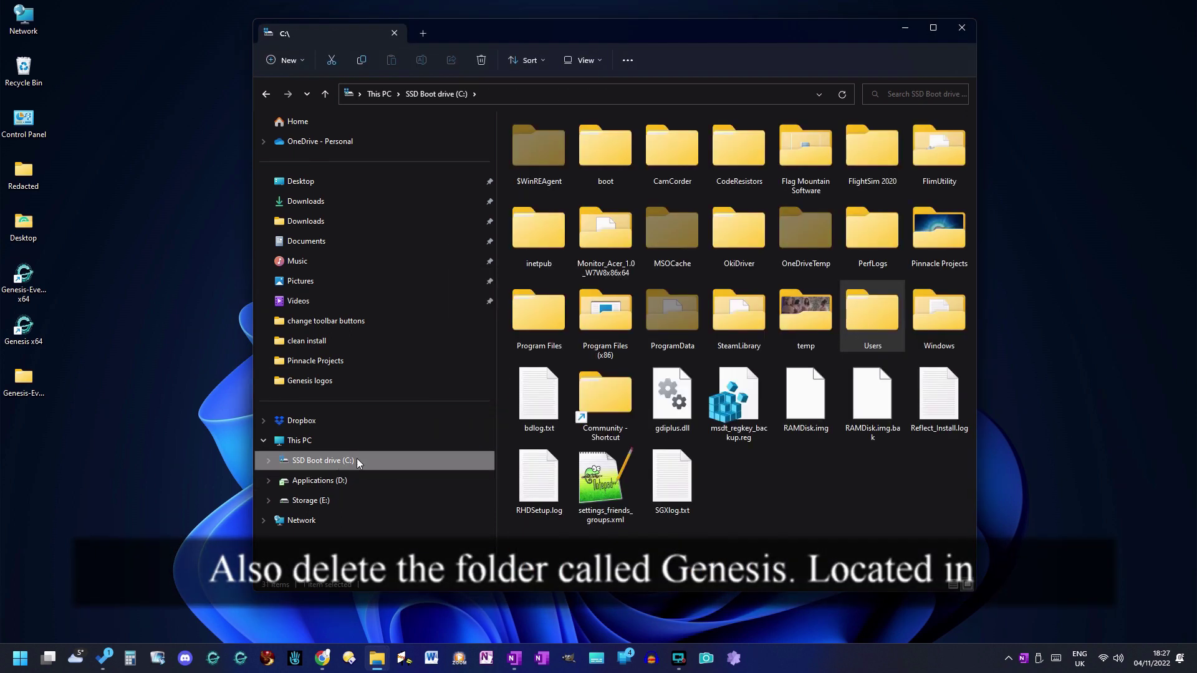
pyautogui.doubleClick(873, 316)
pyautogui.doubleClick(558, 234)
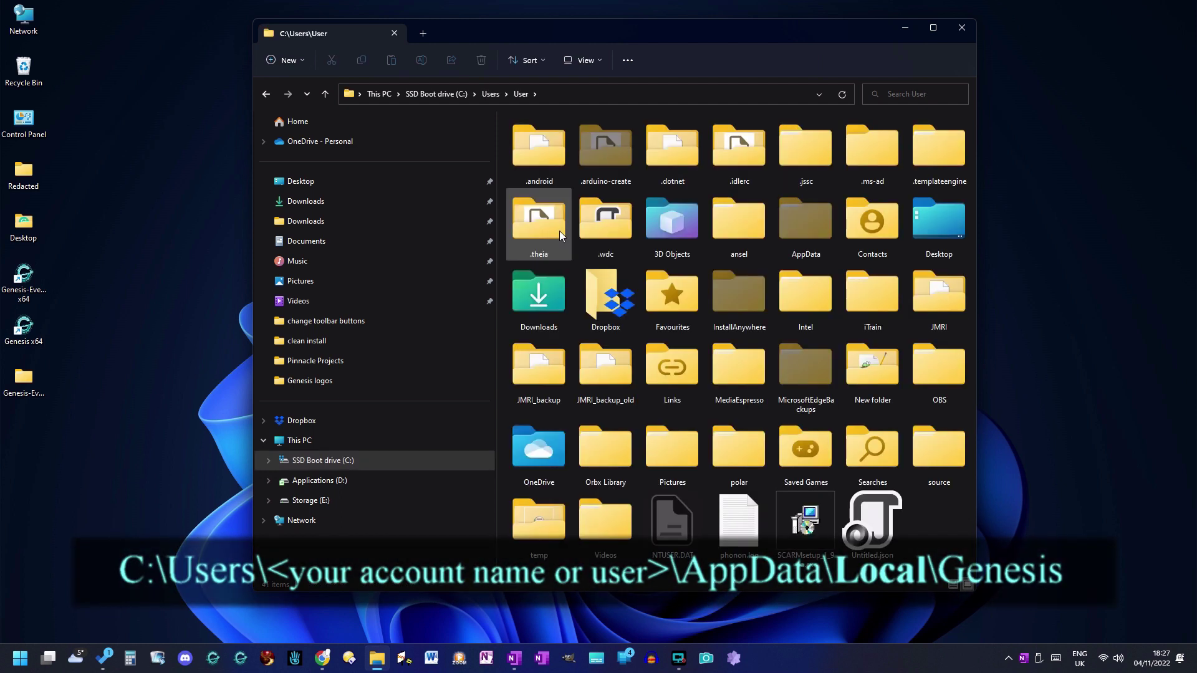
pyautogui.doubleClick(814, 227)
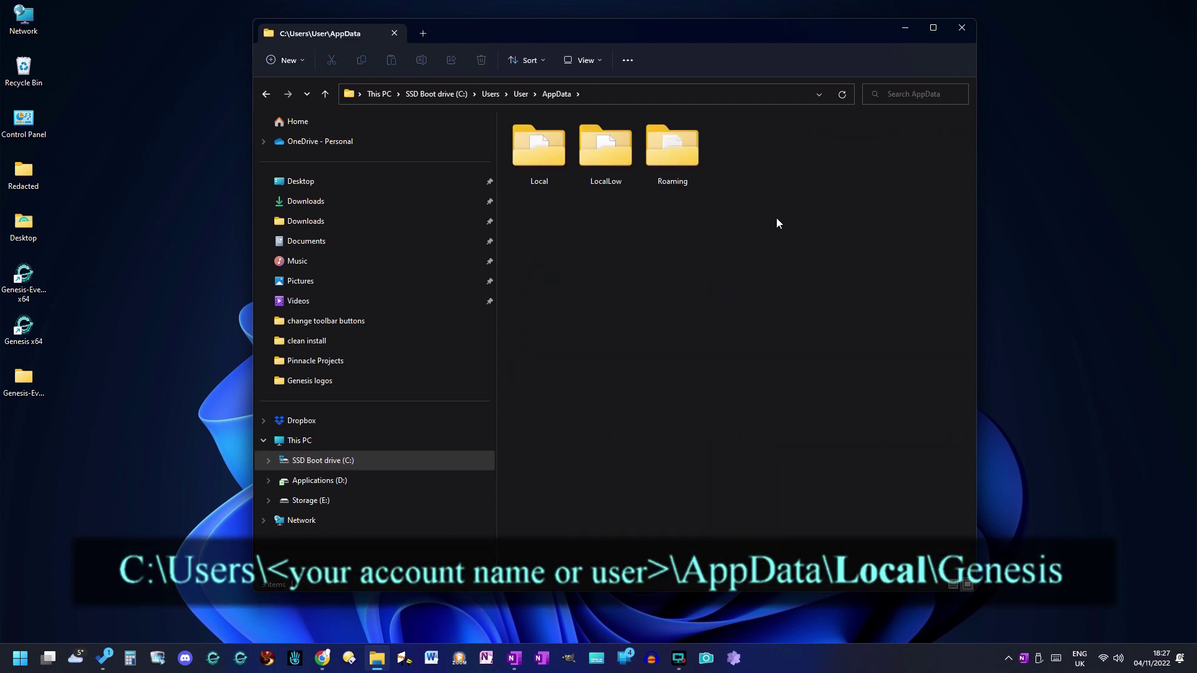
pyautogui.doubleClick(561, 159)
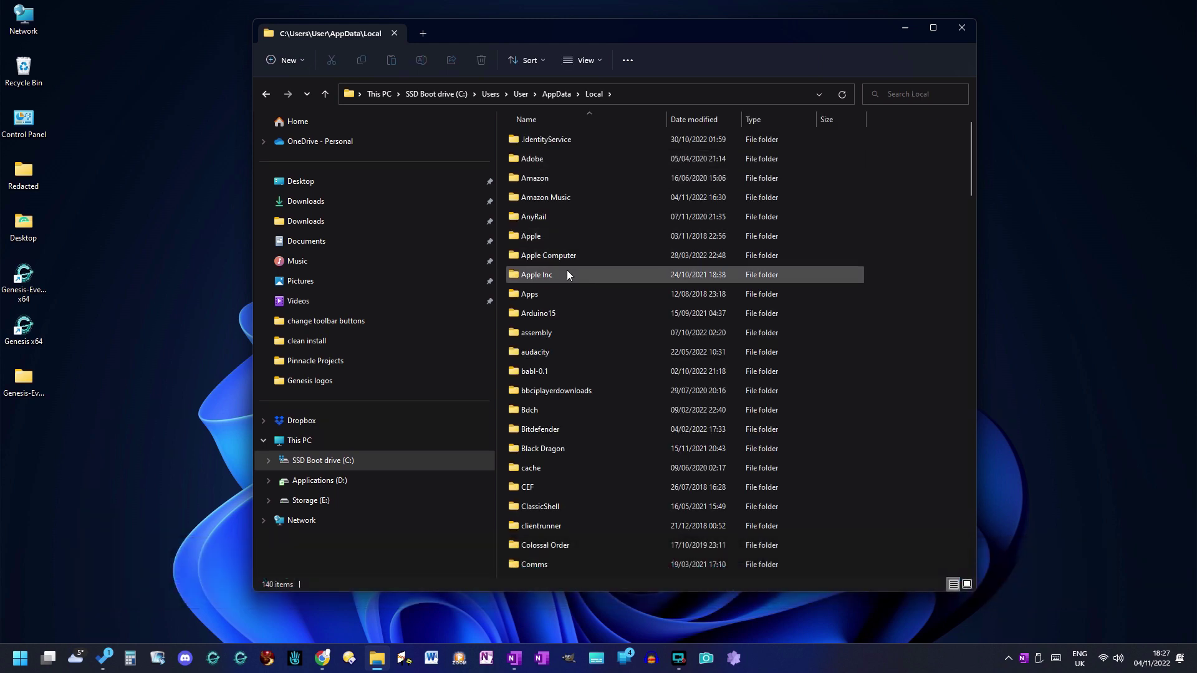
pyautogui.scroll(-8, 566, 272)
pyautogui.scroll(-7, 567, 274)
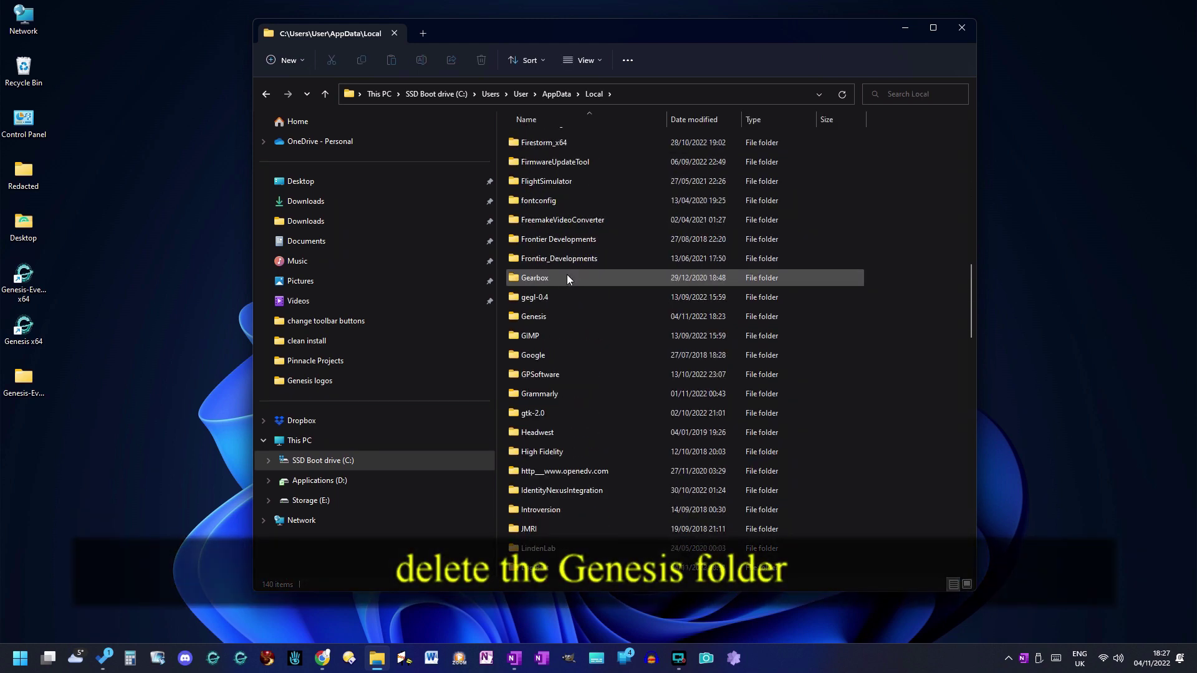
# Delete the Genesis folder with confirmation, then close File Explorer.
pyautogui.rightClick(571, 315)
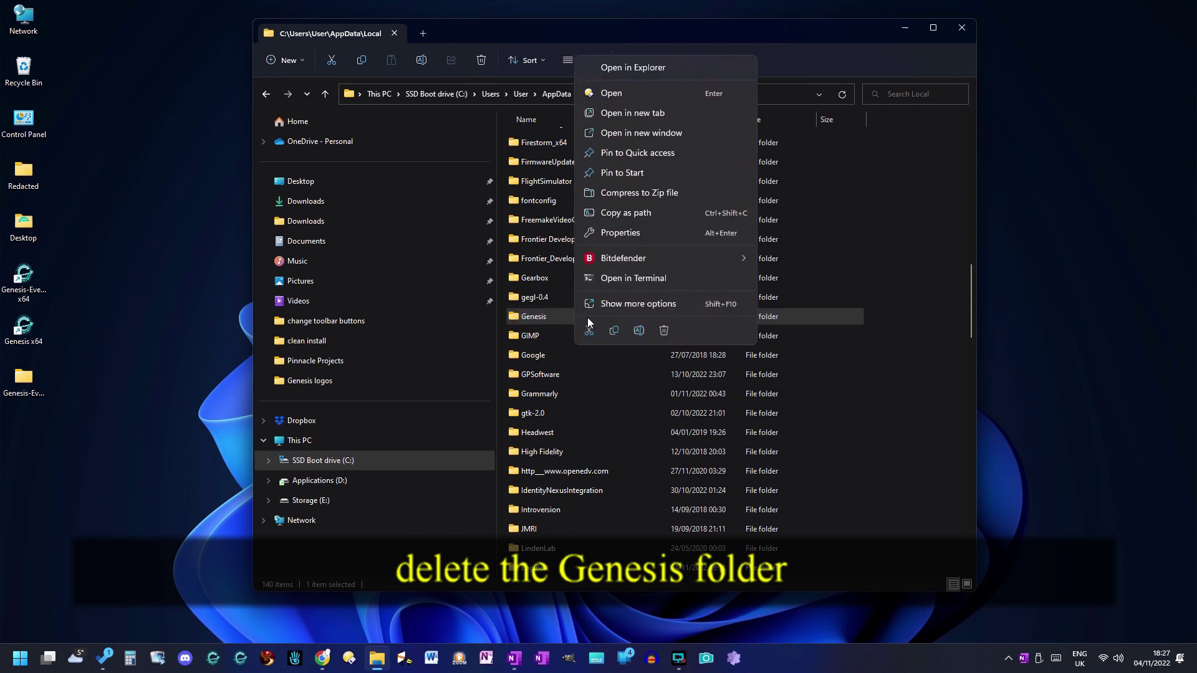
pyautogui.click(664, 330)
pyautogui.click(648, 377)
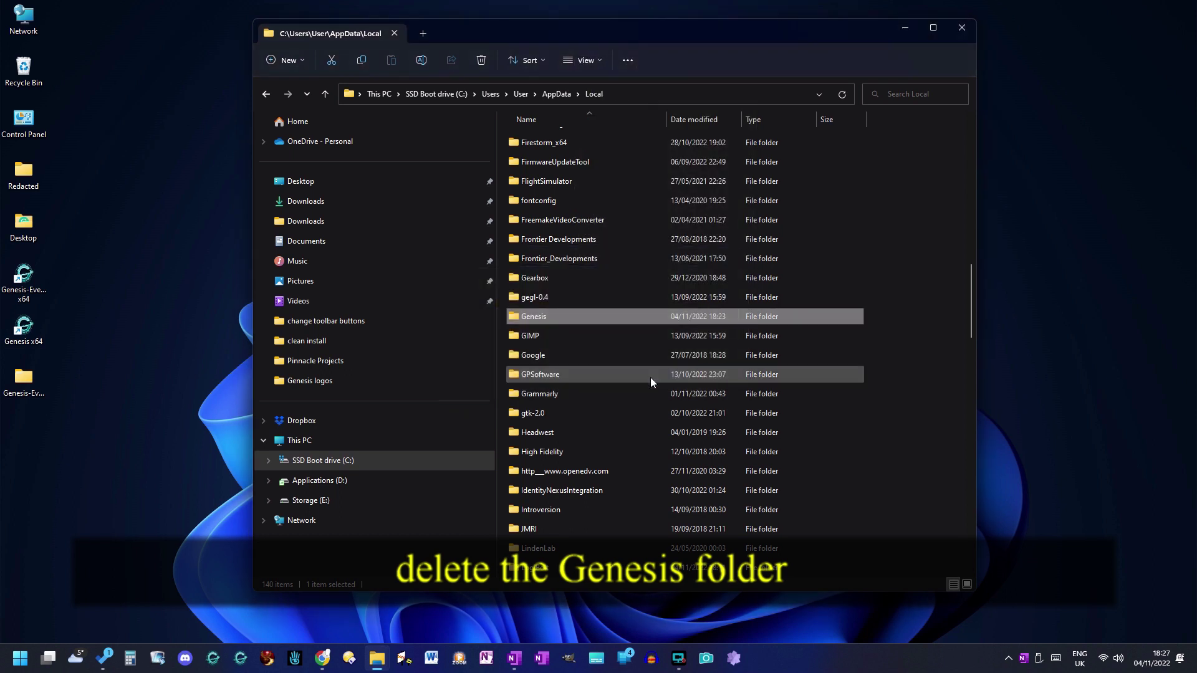
pyautogui.click(955, 29)
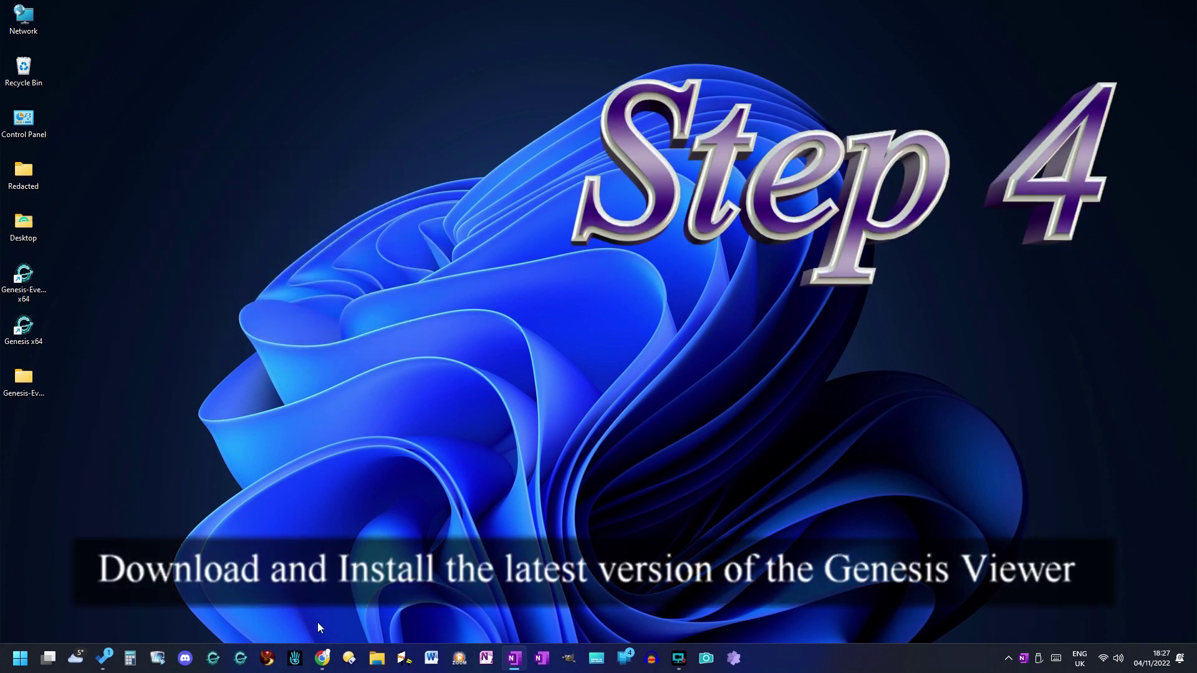
# Download Genesis-eve_nightly_build_522.exe from the website's nightly builds list, then close the browser.
pyautogui.moveTo(323, 660)
pyautogui.click(372, 616)
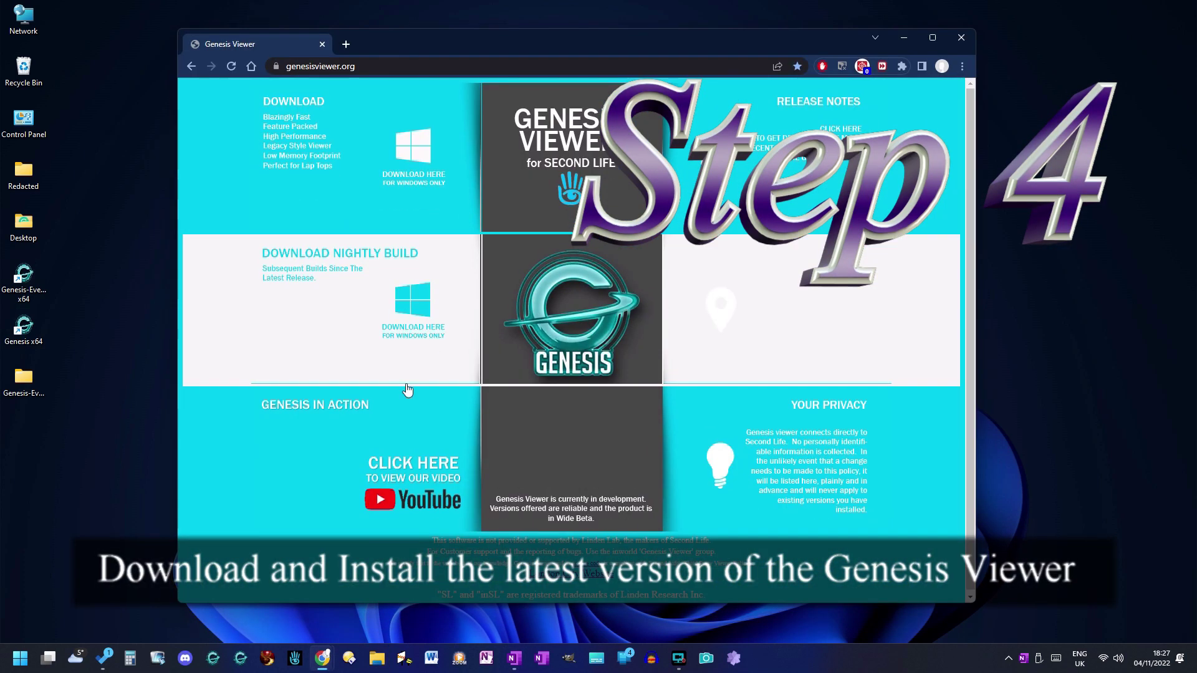
pyautogui.click(337, 270)
pyautogui.click(129, 74)
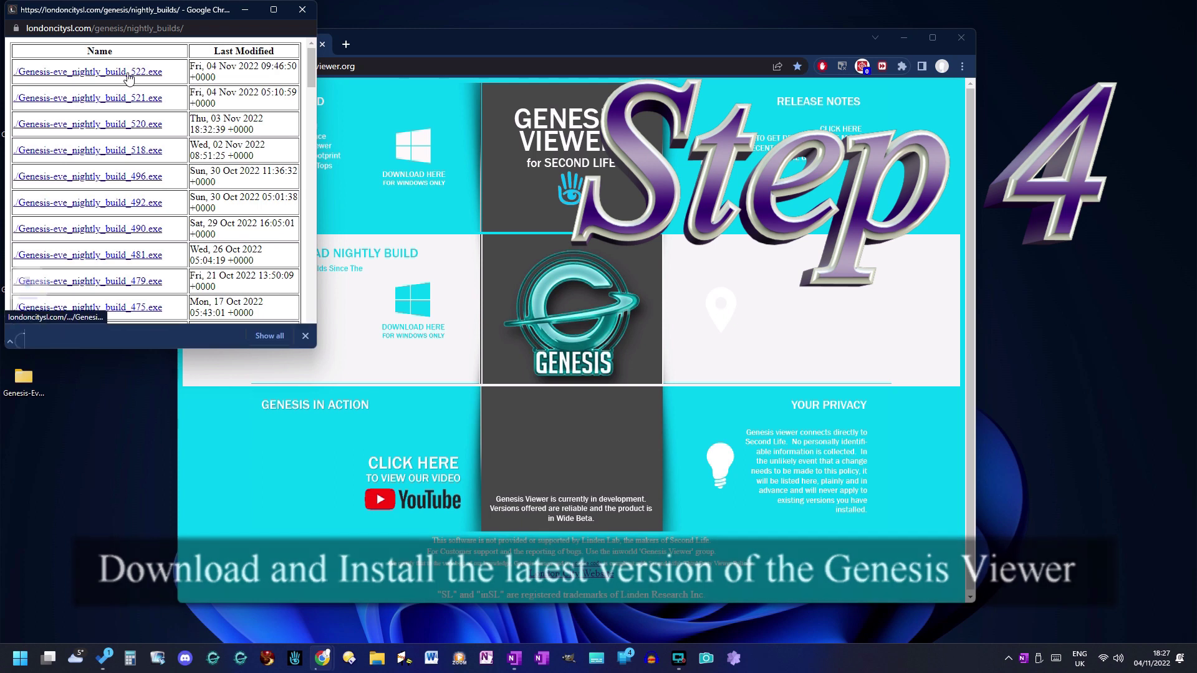
pyautogui.click(302, 11)
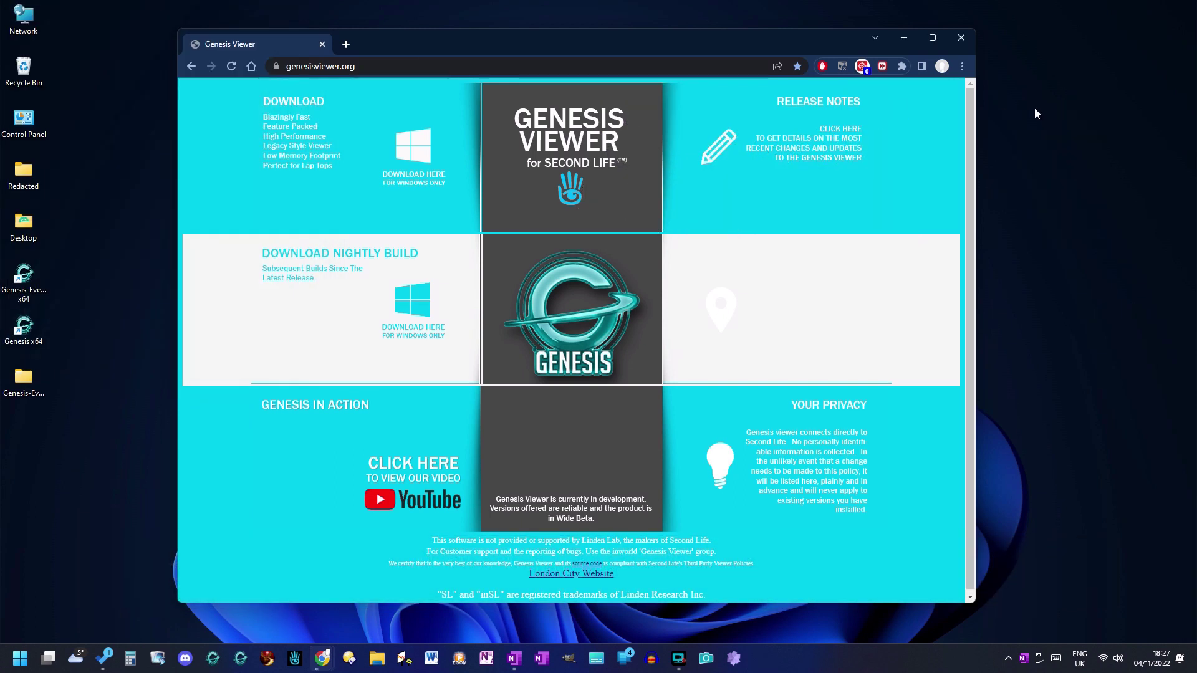
pyautogui.click(961, 37)
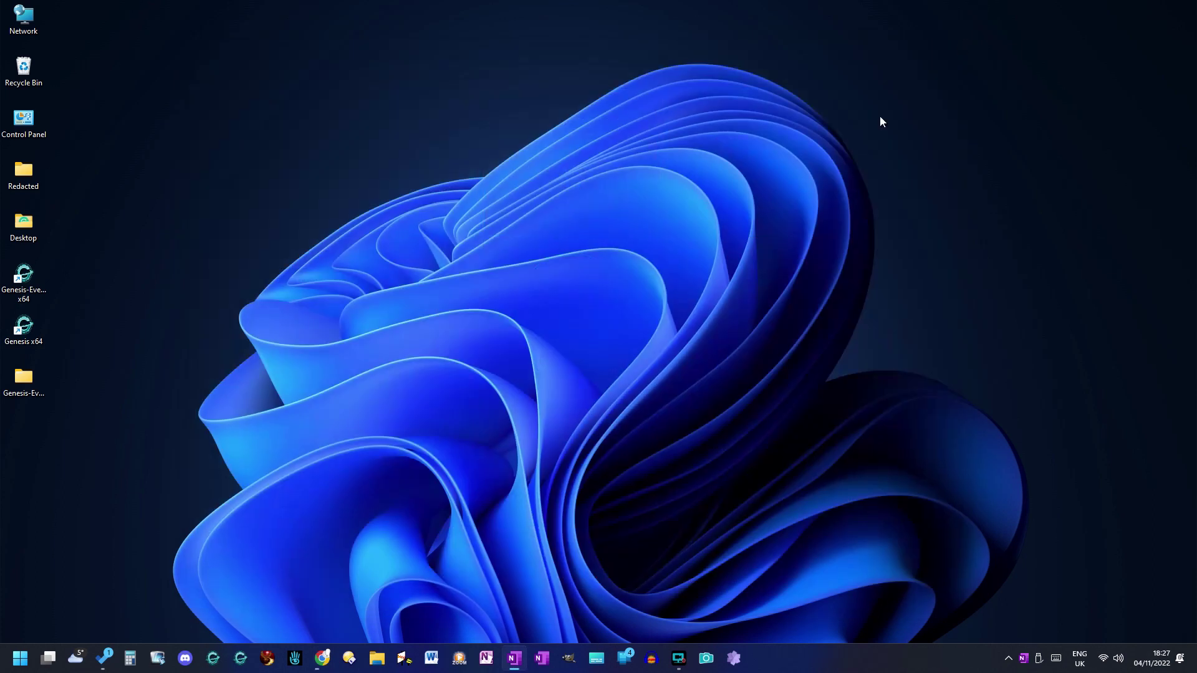
# Run Genesis-eve_nightly_build_522.exe from Downloads, choosing More info > Run anyway at SmartScreen.
pyautogui.click(377, 664)
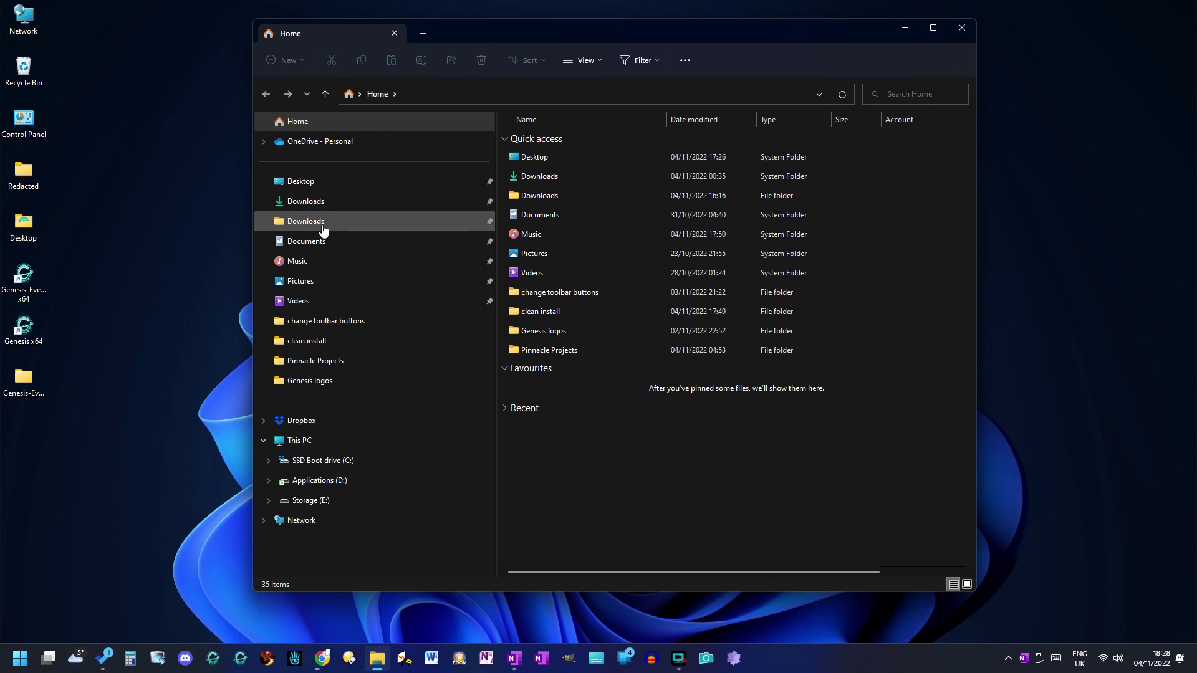
pyautogui.click(324, 227)
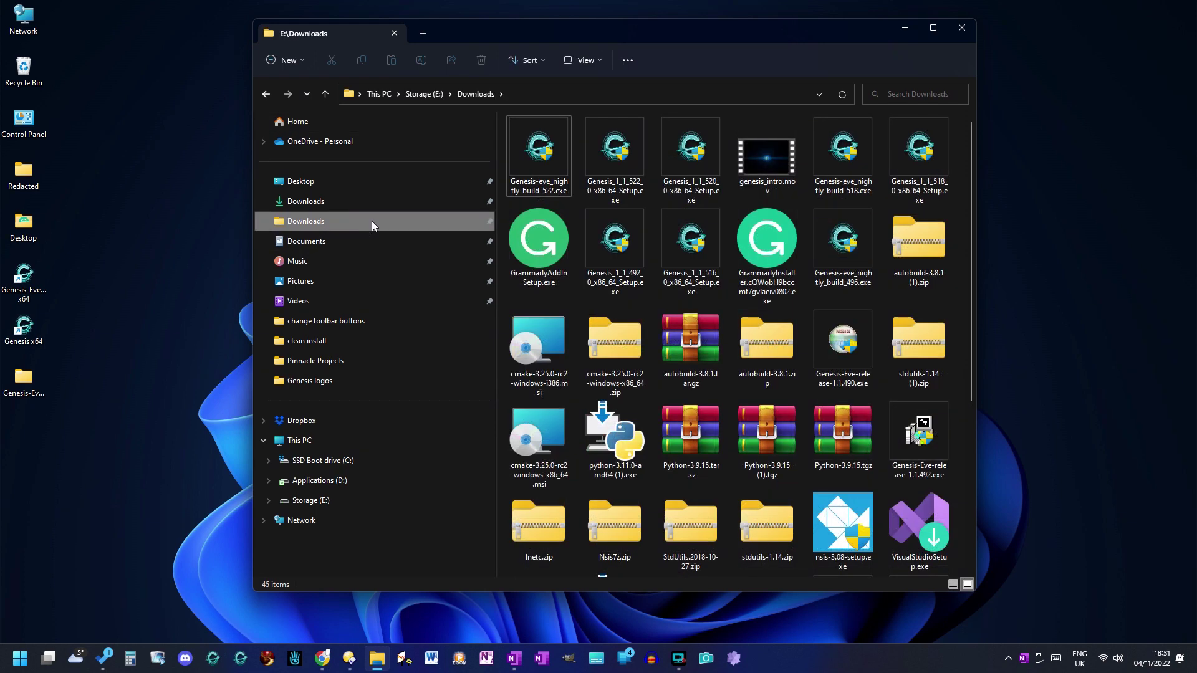
pyautogui.click(527, 151)
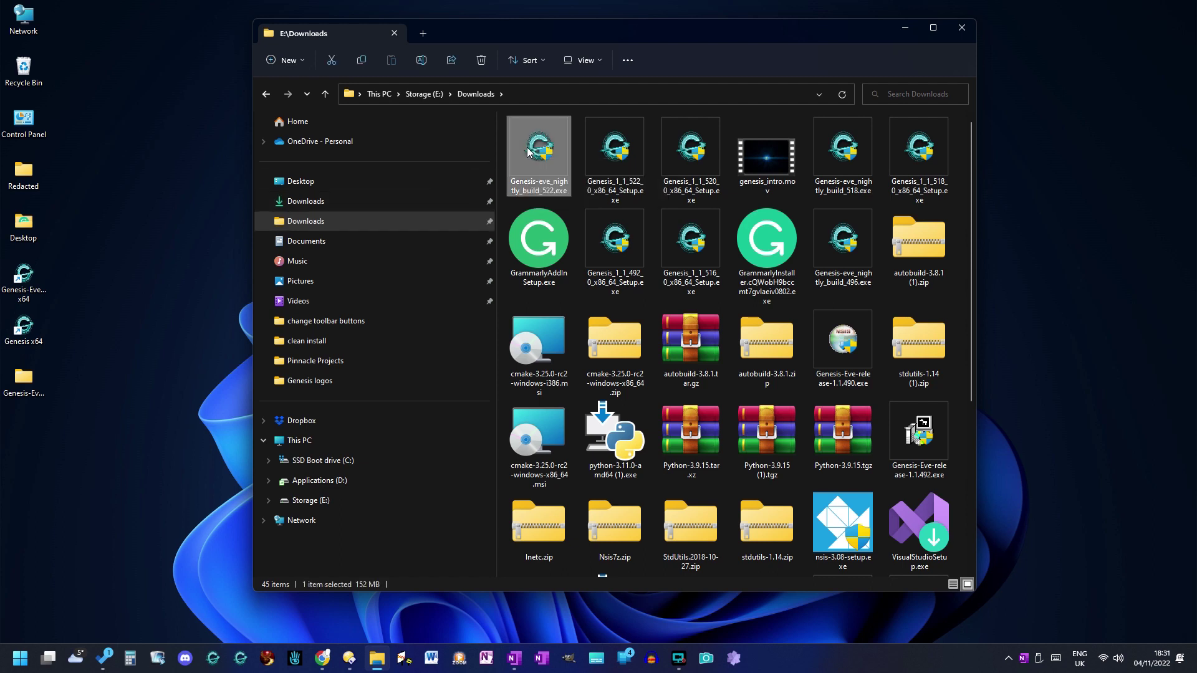
pyautogui.doubleClick(527, 150)
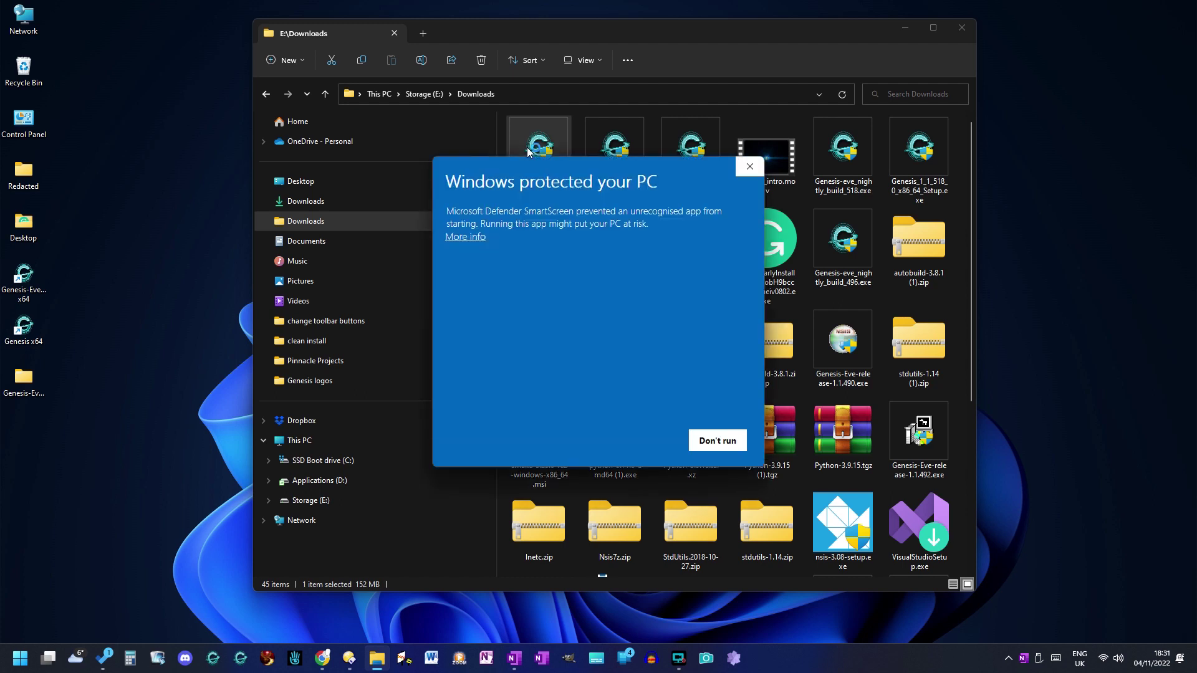
pyautogui.click(462, 238)
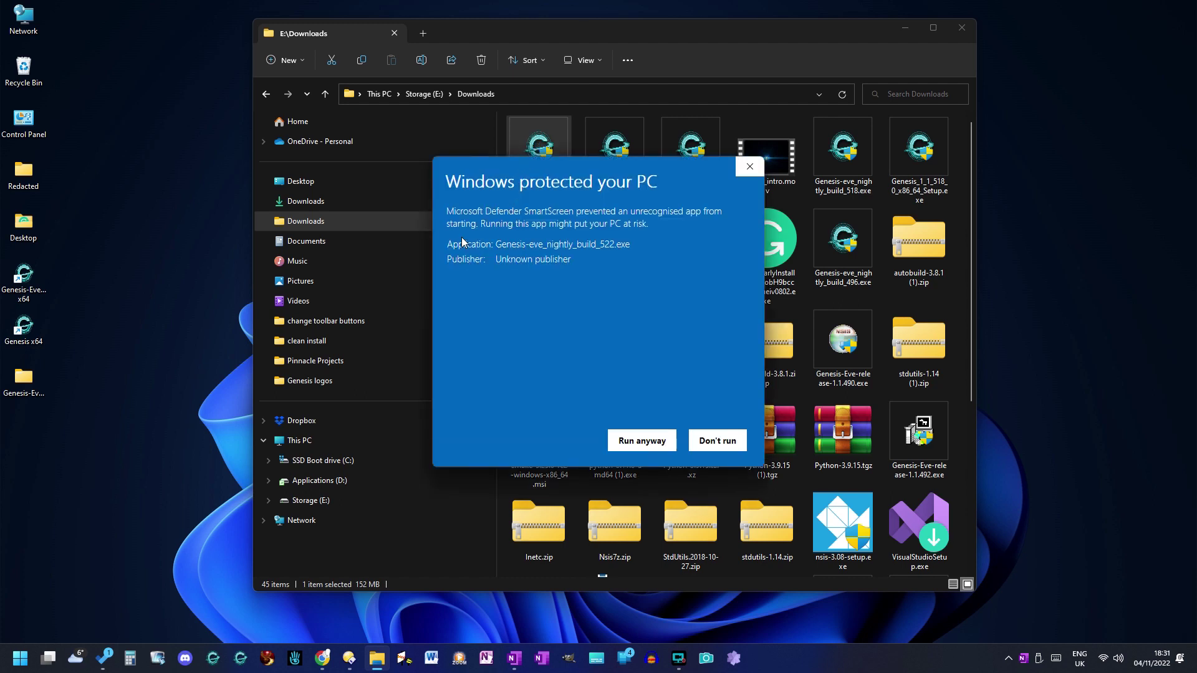
pyautogui.click(639, 440)
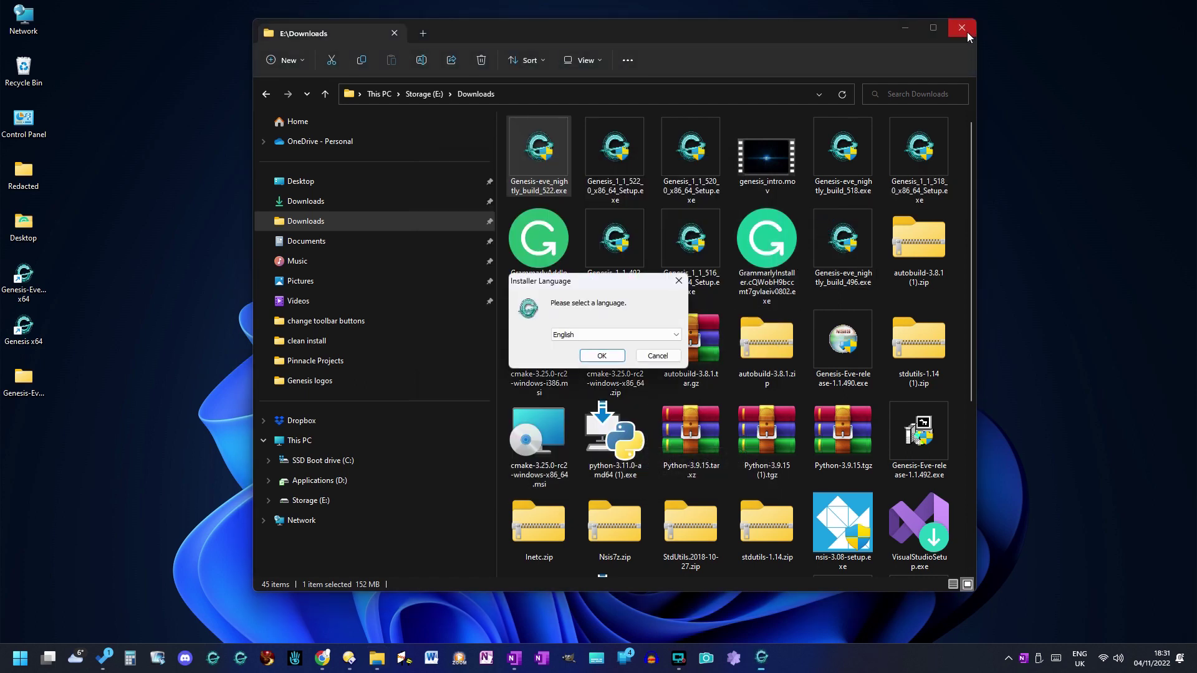
# Install Genesis-Eve 1.1.522 in English with the licence accepted and default location, then close File Explorer.
pyautogui.click(603, 357)
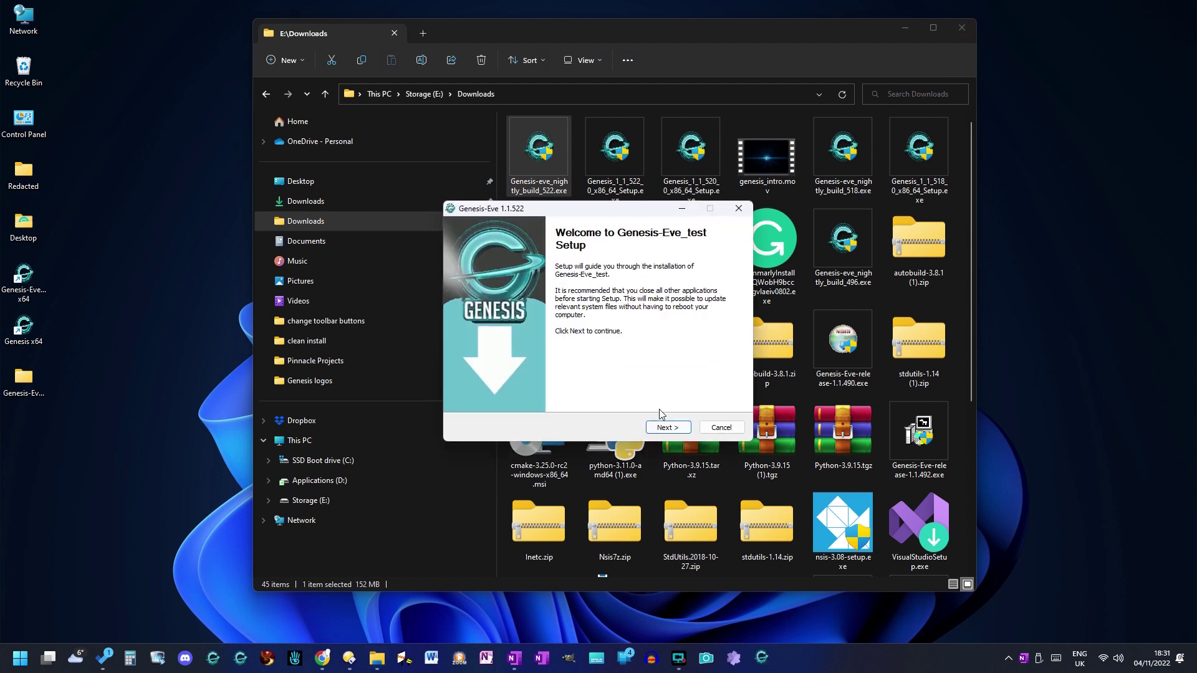
pyautogui.click(674, 431)
pyautogui.click(674, 431)
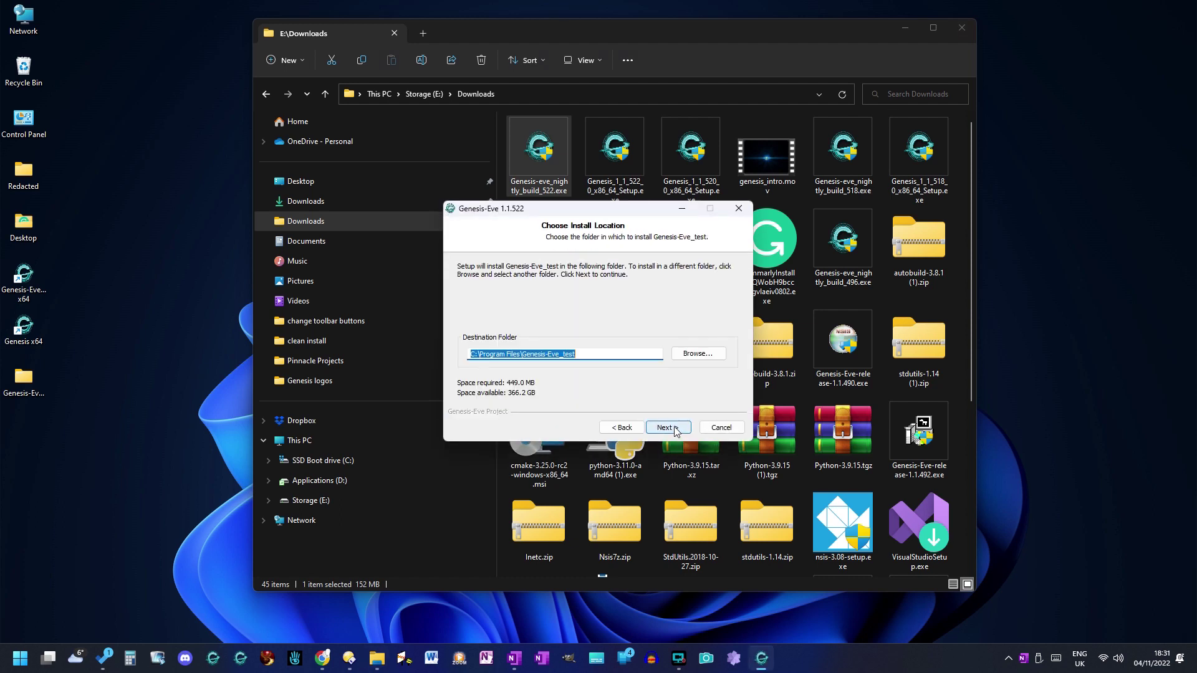
pyautogui.click(674, 432)
pyautogui.click(673, 429)
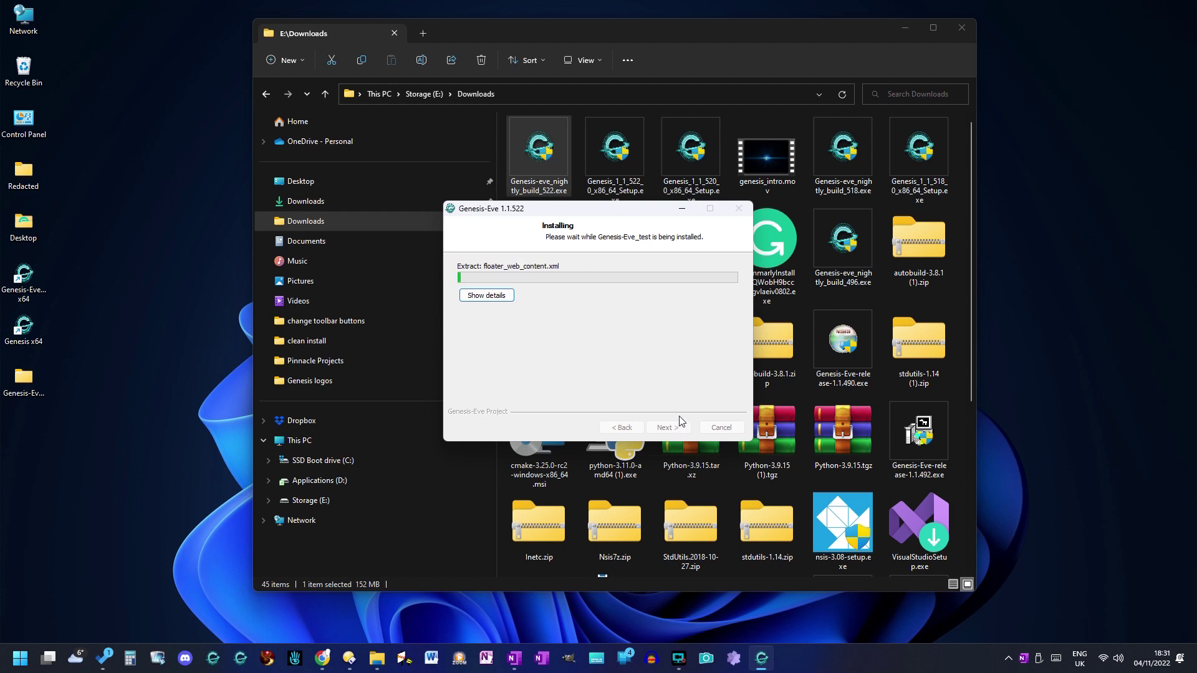
pyautogui.click(961, 31)
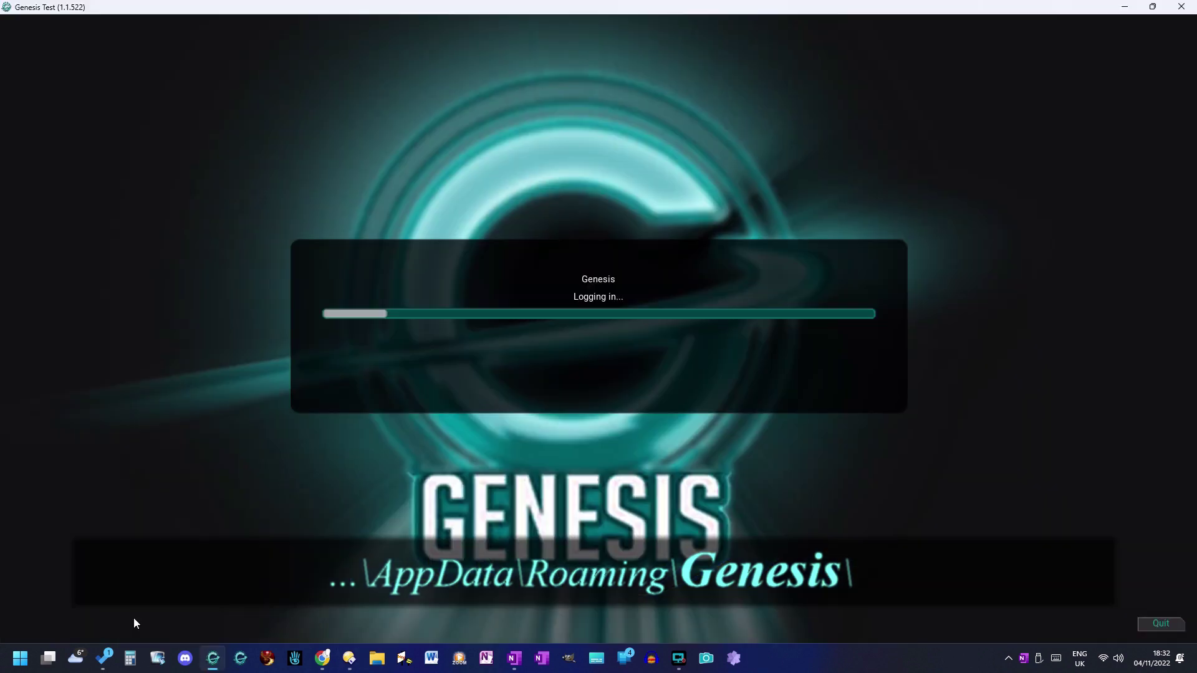
# Sign in to Second Life by entering the account username and pasting the password.
pyautogui.write('robo2022')
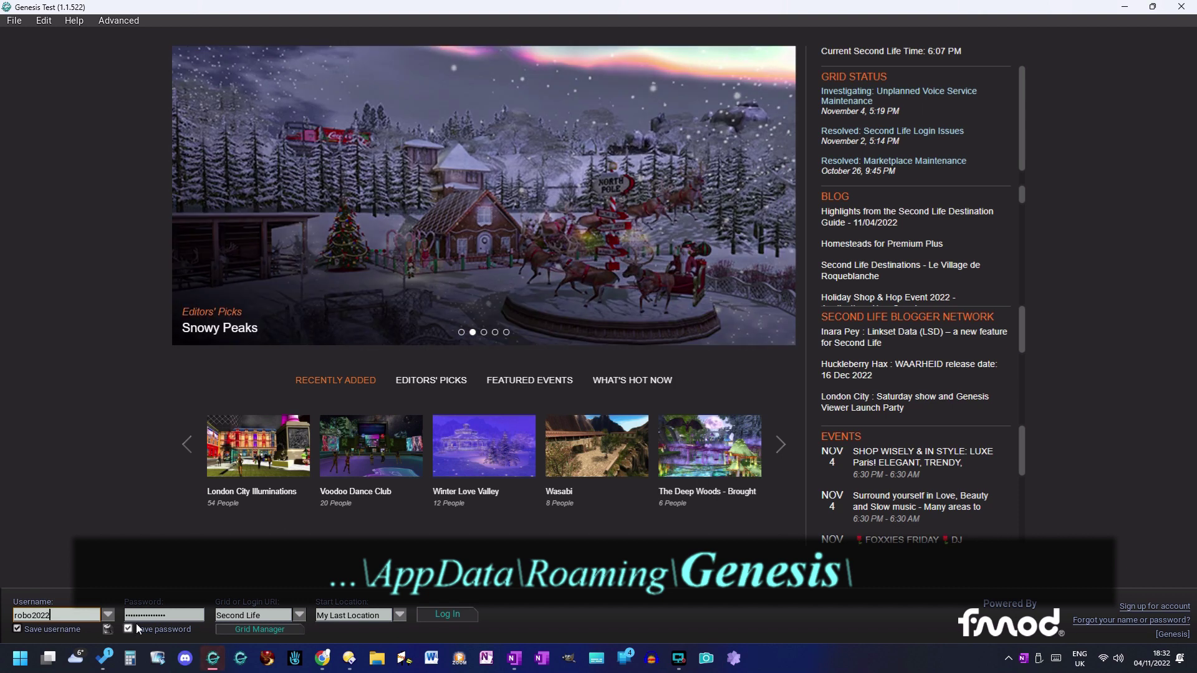
pyautogui.click(134, 617)
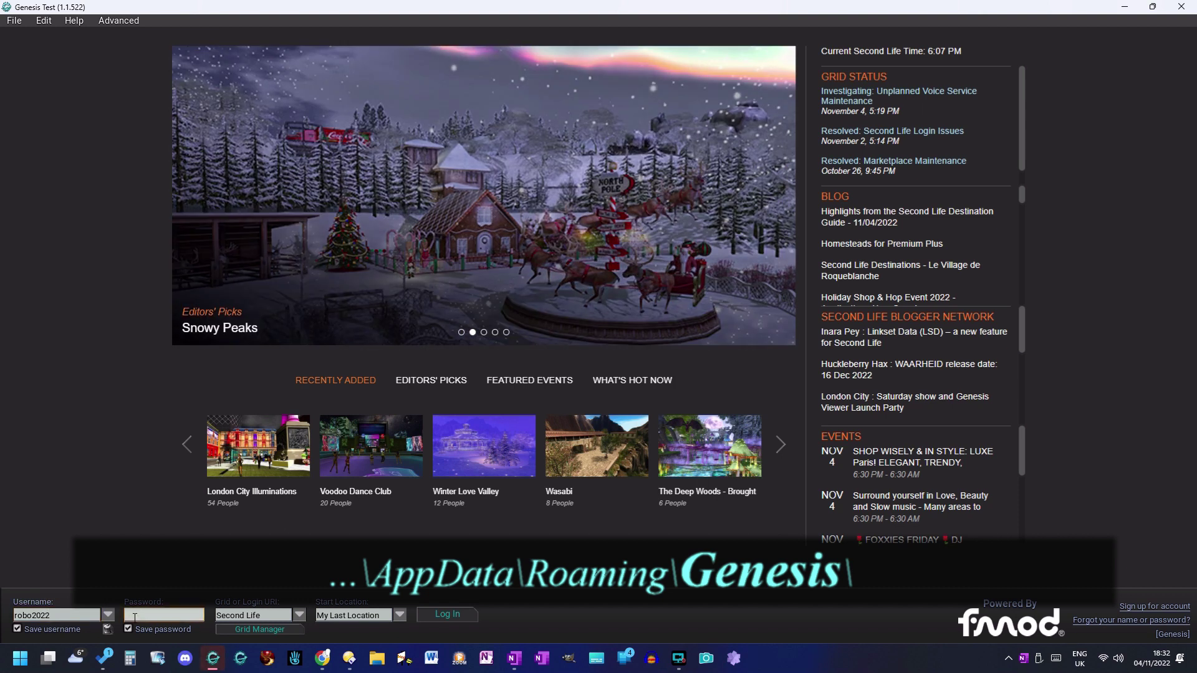
pyautogui.hotkey('ctrl', 'v')
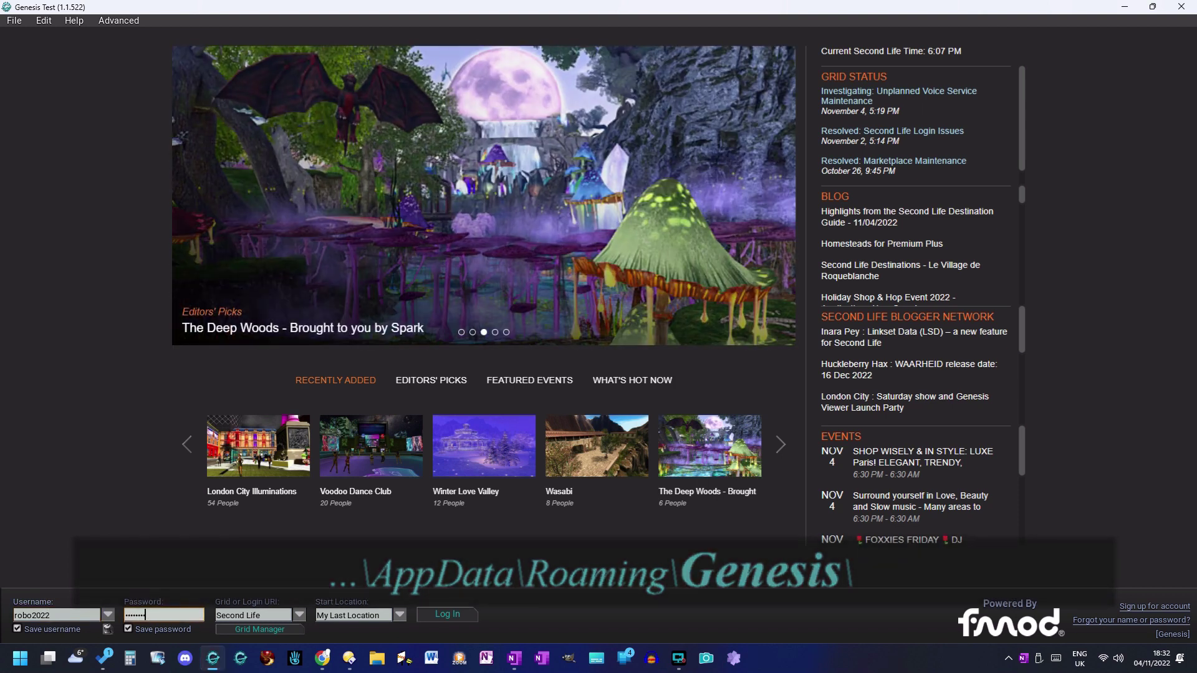
pyautogui.press('Return')
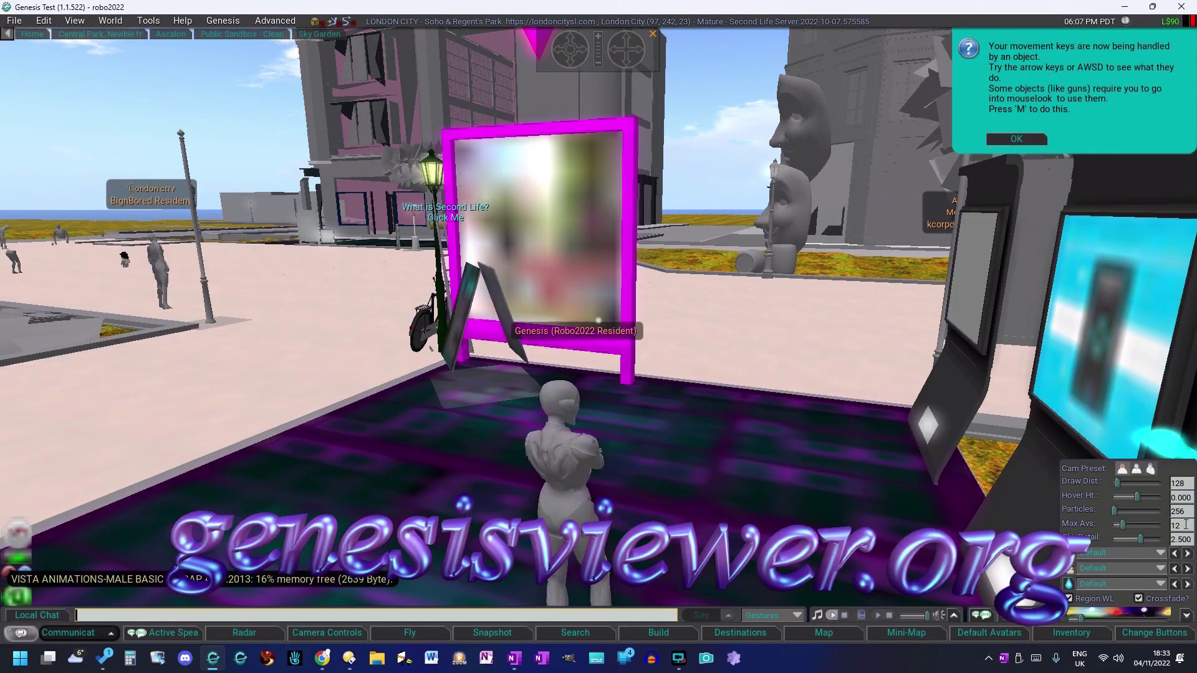
# Use the front-view camera preset to view the avatar from the front in London City.
pyautogui.click(1140, 470)
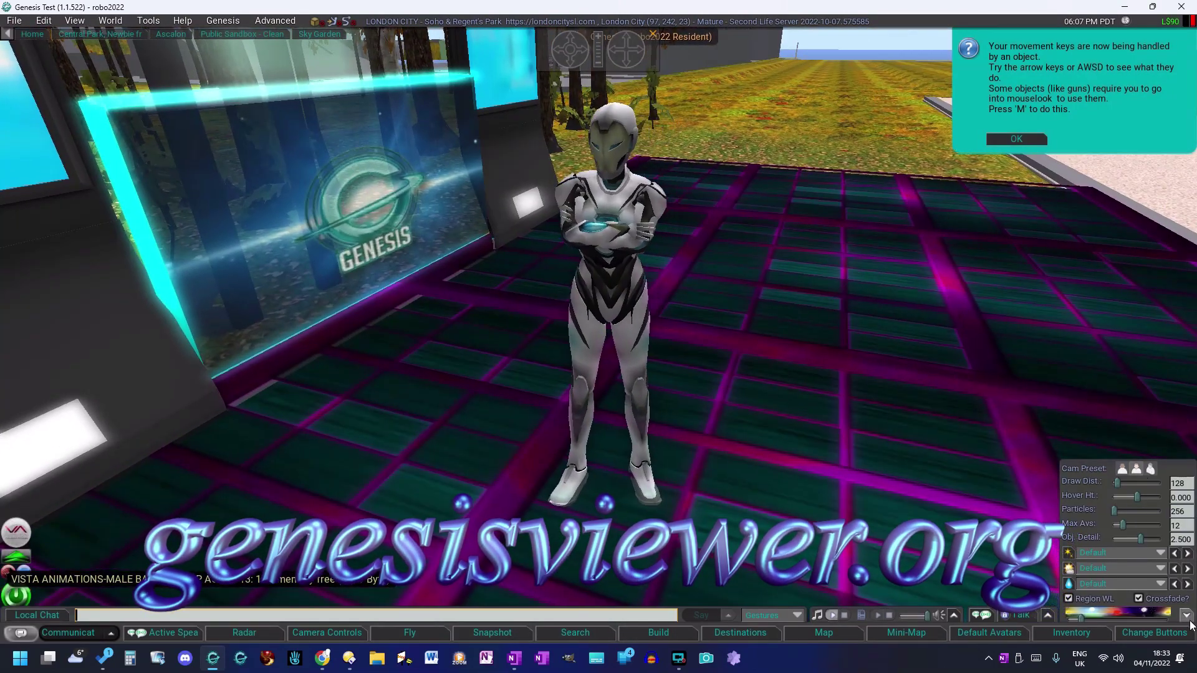